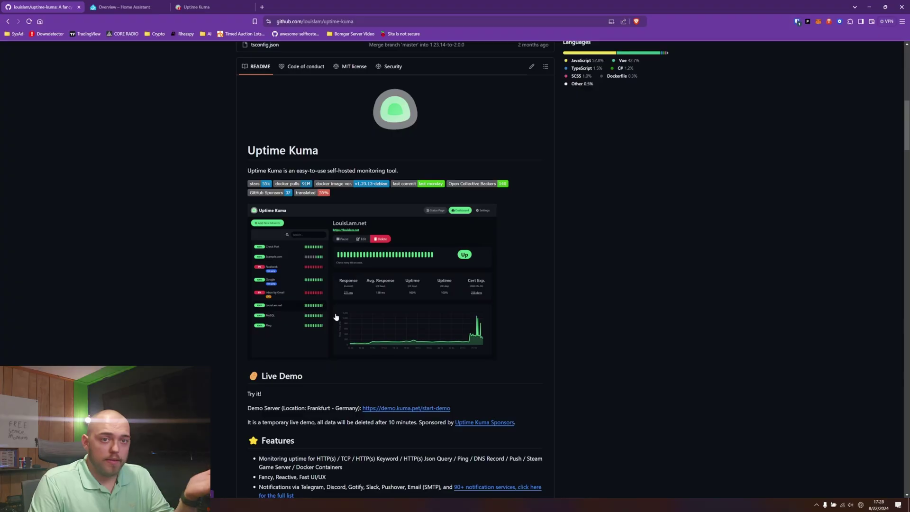
Step: Scroll through the Uptime Kuma GitHub README, then switch to the running dashboard tab
{"action": "scroll", "coordinate": [415, 323], "scroll_direction": "down", "scroll_amount": 1}
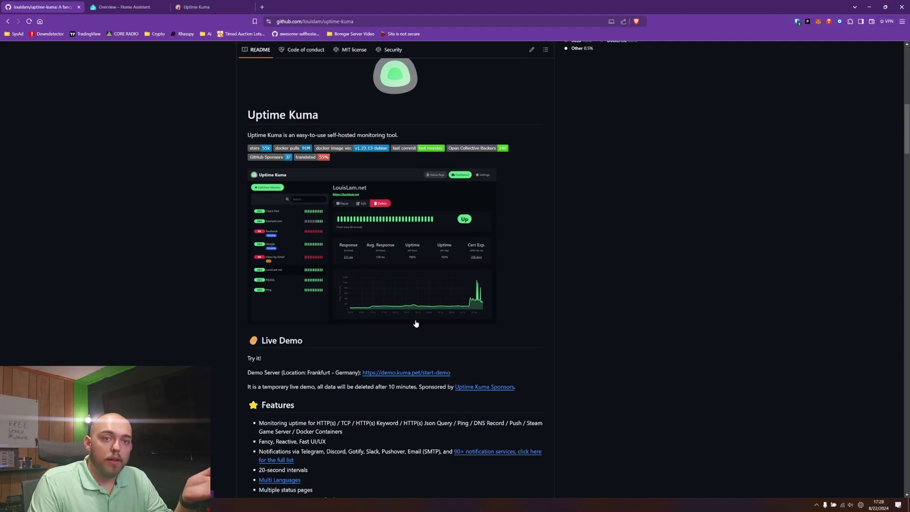
{"action": "scroll", "coordinate": [415, 323], "scroll_direction": "down", "scroll_amount": 1}
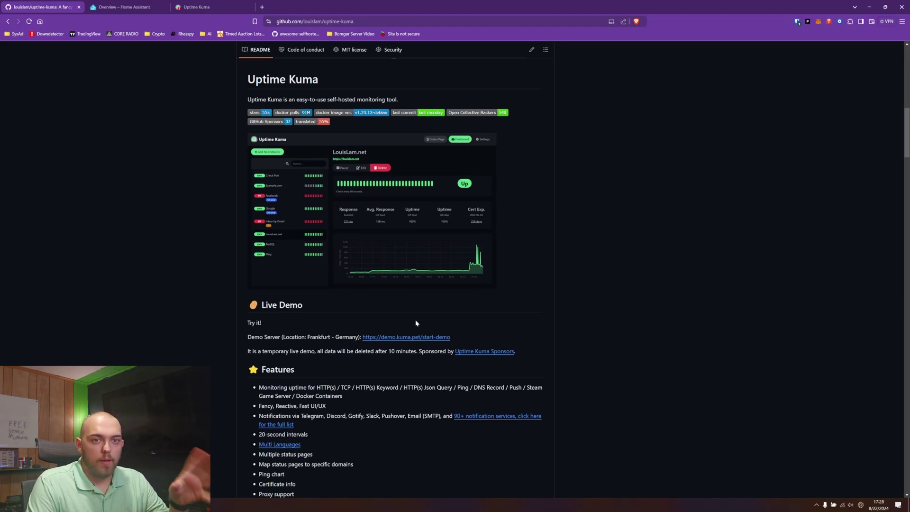
{"action": "scroll", "coordinate": [416, 322], "scroll_direction": "up", "scroll_amount": 1}
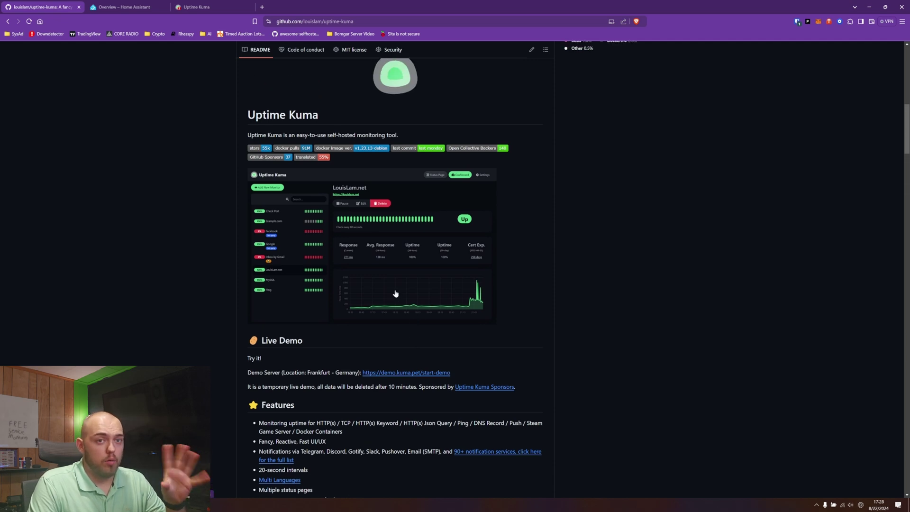
{"action": "scroll", "coordinate": [396, 294], "scroll_direction": "down", "scroll_amount": 1}
{"action": "key", "text": "ctrl+Tab"}
{"action": "key", "text": "ctrl+Tab"}
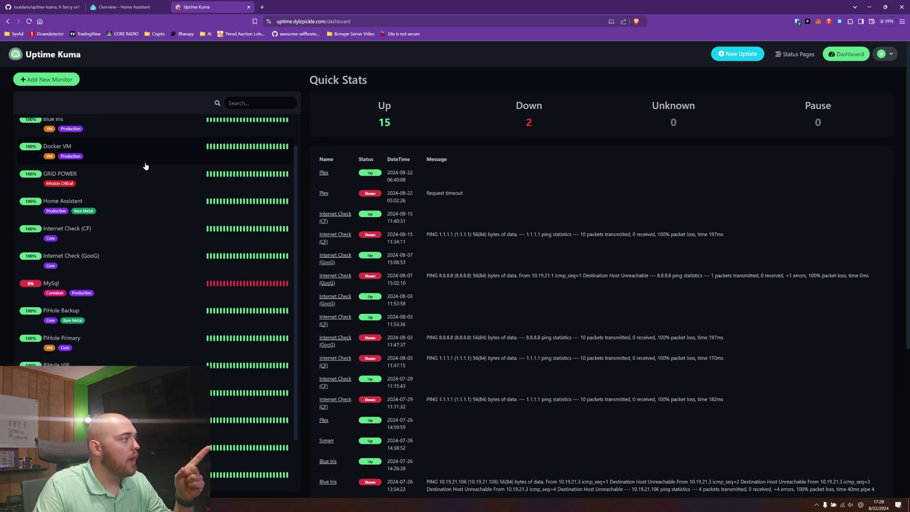
Step: Scroll the monitor list and event table, then open AudiobookShelf, shown Down at 0% uptime
{"action": "scroll", "coordinate": [144, 166], "scroll_direction": "down", "scroll_amount": 1}
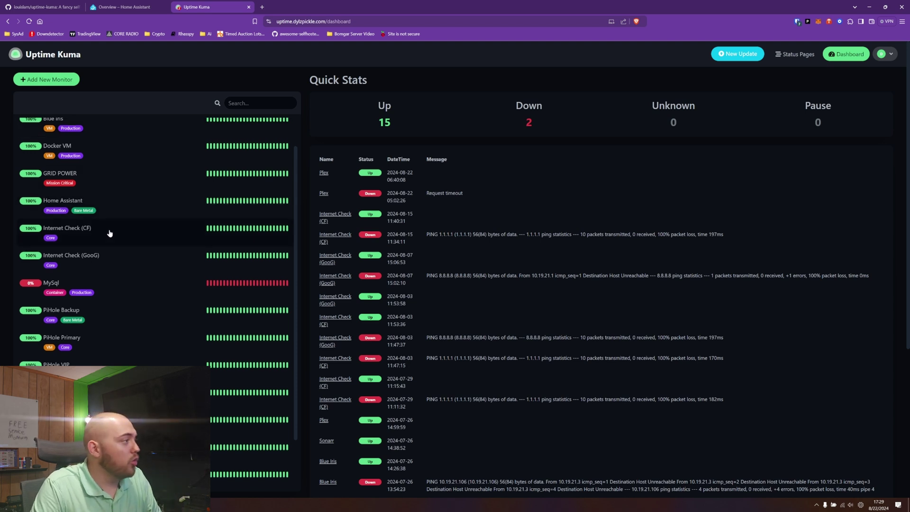
{"action": "scroll", "coordinate": [108, 230], "scroll_direction": "down", "scroll_amount": 1}
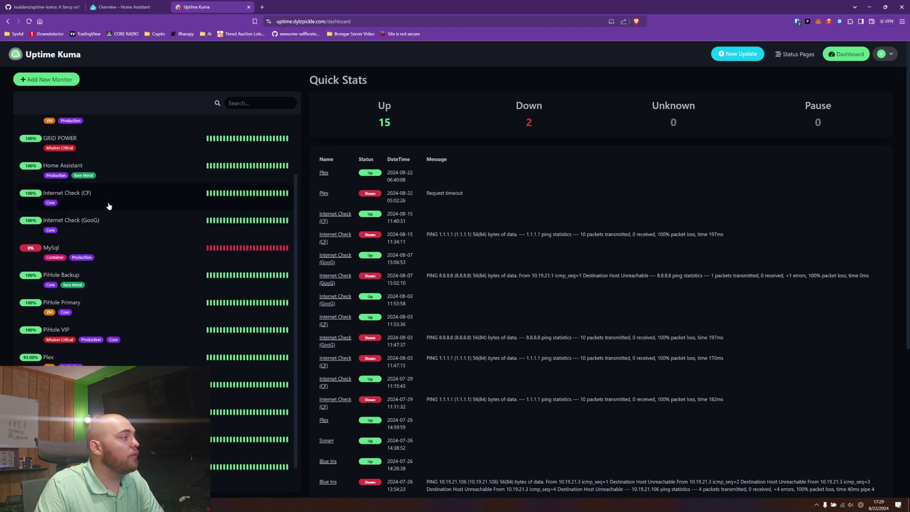
{"action": "scroll", "coordinate": [102, 256], "scroll_direction": "down", "scroll_amount": 1}
{"action": "scroll", "coordinate": [102, 257], "scroll_direction": "down", "scroll_amount": 3}
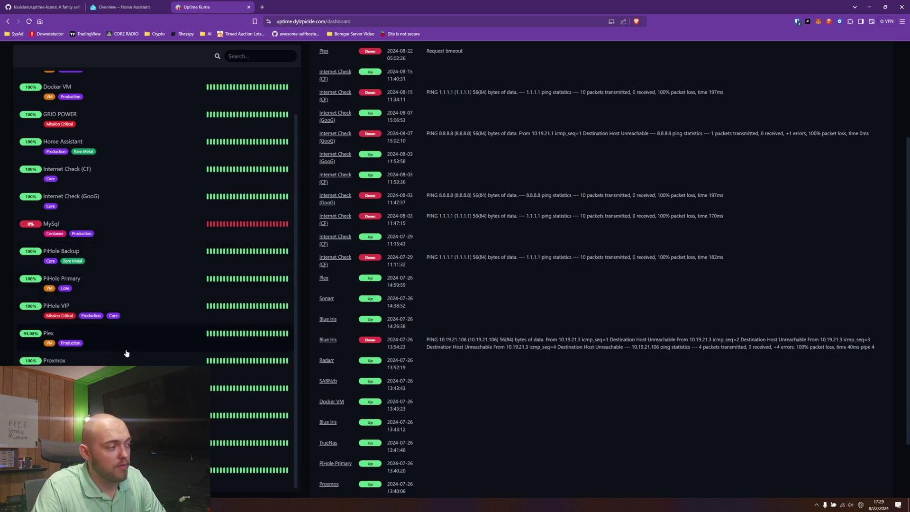
{"action": "scroll", "coordinate": [128, 346], "scroll_direction": "down", "scroll_amount": 1}
{"action": "scroll", "coordinate": [148, 344], "scroll_direction": "up", "scroll_amount": 5}
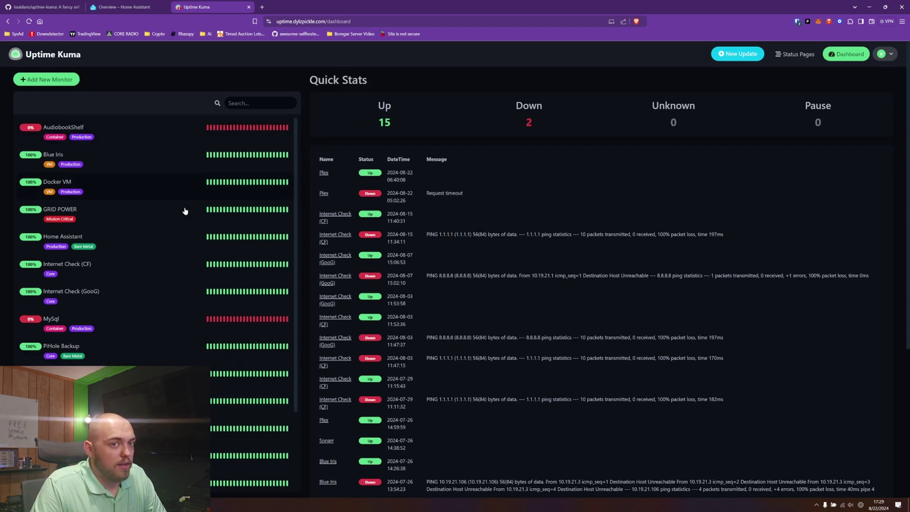
{"action": "left_click", "coordinate": [147, 125]}
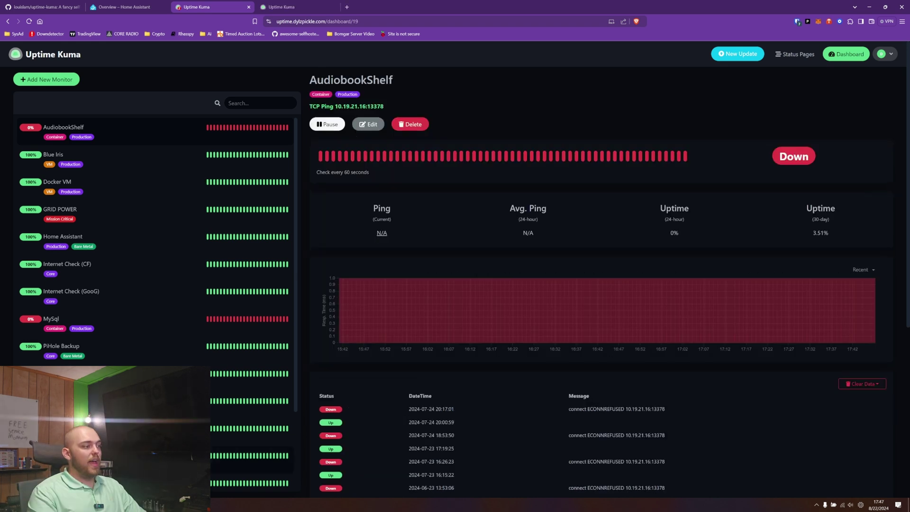
Step: Check the terminal's ping output, then open the MySql monitor's details
{"action": "key", "text": "alt+Tab"}
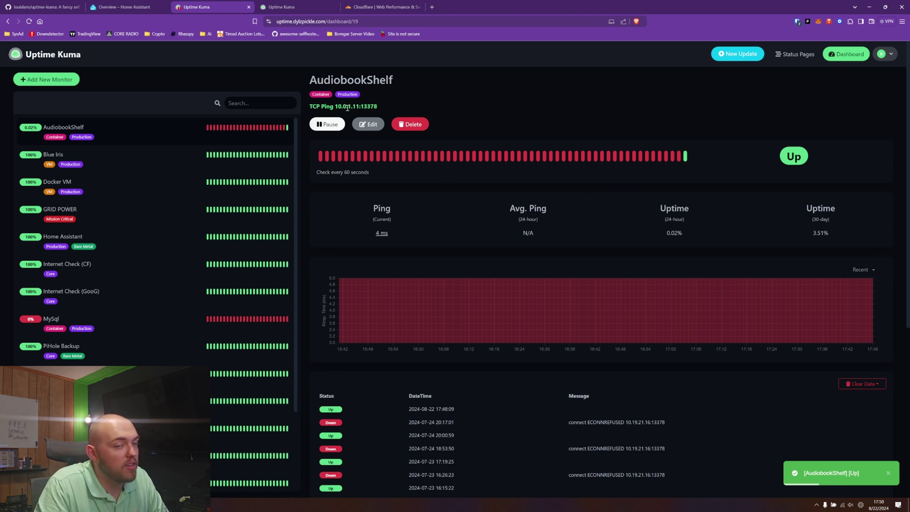
{"action": "scroll", "coordinate": [118, 251], "scroll_direction": "down", "scroll_amount": 2}
{"action": "left_click", "coordinate": [116, 250]}
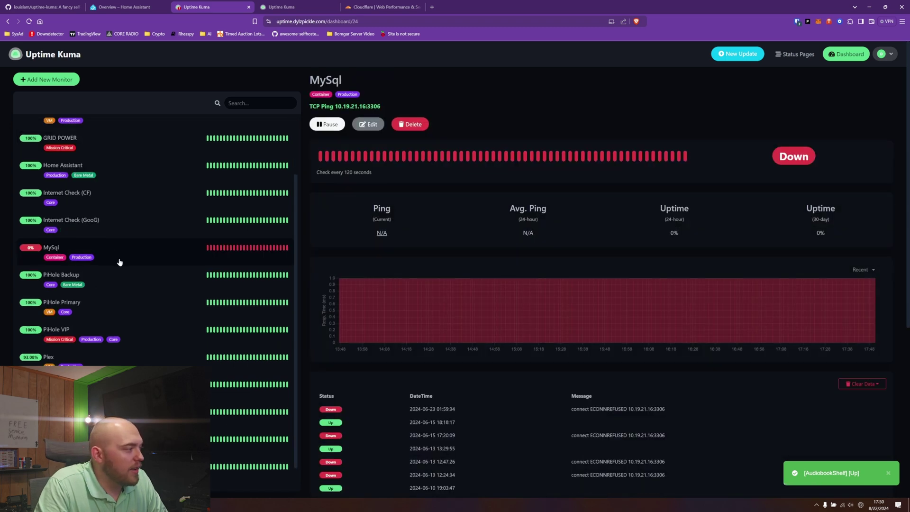
Step: View the GRID POWER monitor's details and scroll back up to the overview
{"action": "scroll", "coordinate": [120, 262], "scroll_direction": "down", "scroll_amount": 1}
{"action": "scroll", "coordinate": [119, 262], "scroll_direction": "up", "scroll_amount": 2}
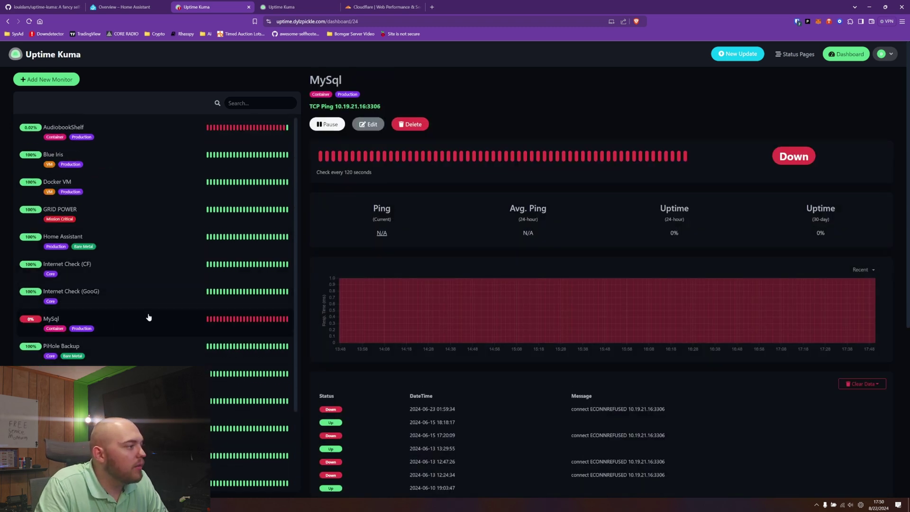
{"action": "left_click", "coordinate": [149, 213]}
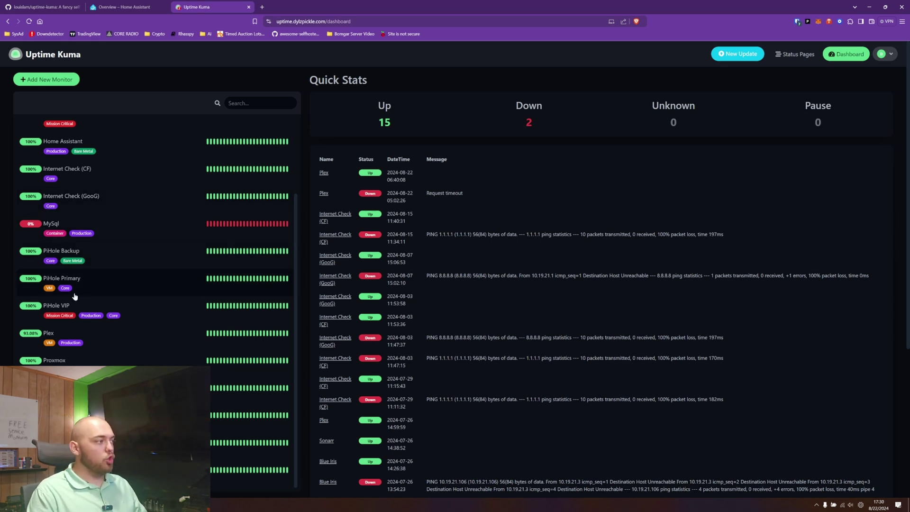
{"action": "scroll", "coordinate": [71, 310], "scroll_direction": "up", "scroll_amount": 1}
Step: Open the Docker VM monitor and scroll through its ping chart and event history
{"action": "scroll", "coordinate": [71, 313], "scroll_direction": "up", "scroll_amount": 2}
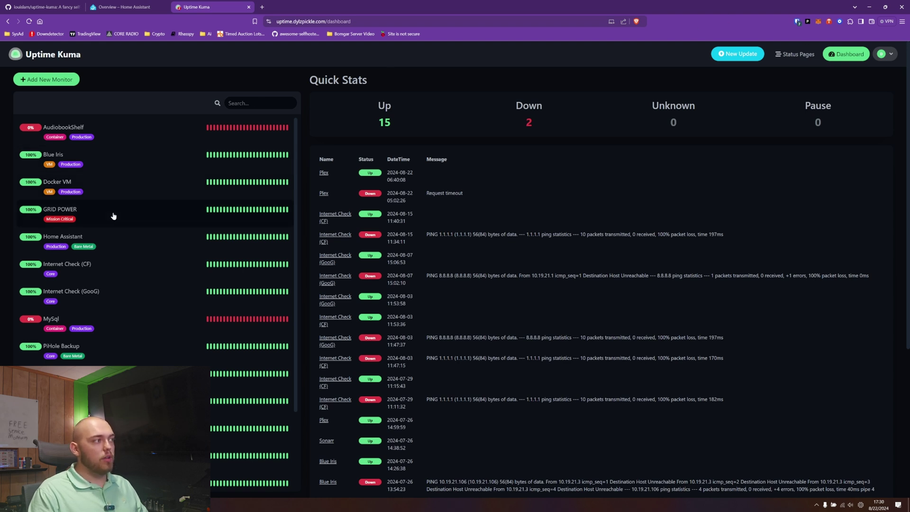
{"action": "left_click", "coordinate": [92, 188]}
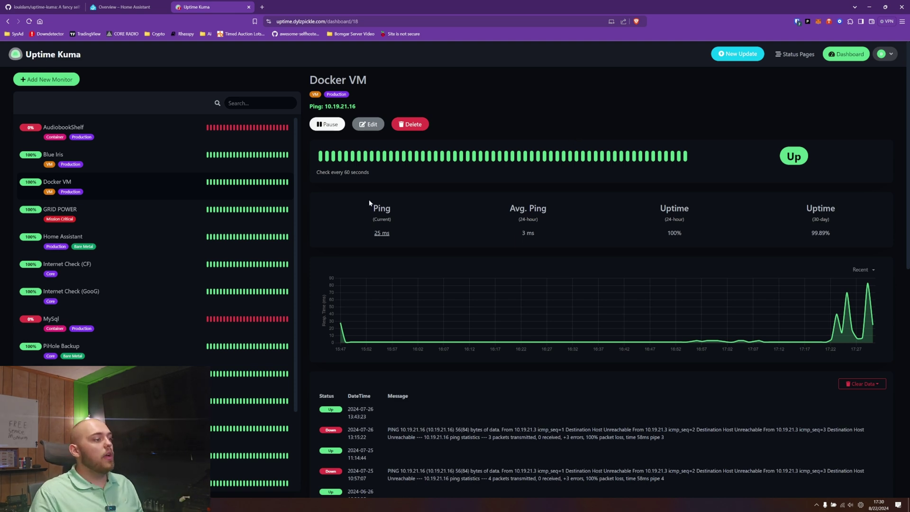
{"action": "scroll", "coordinate": [379, 213], "scroll_direction": "down", "scroll_amount": 2}
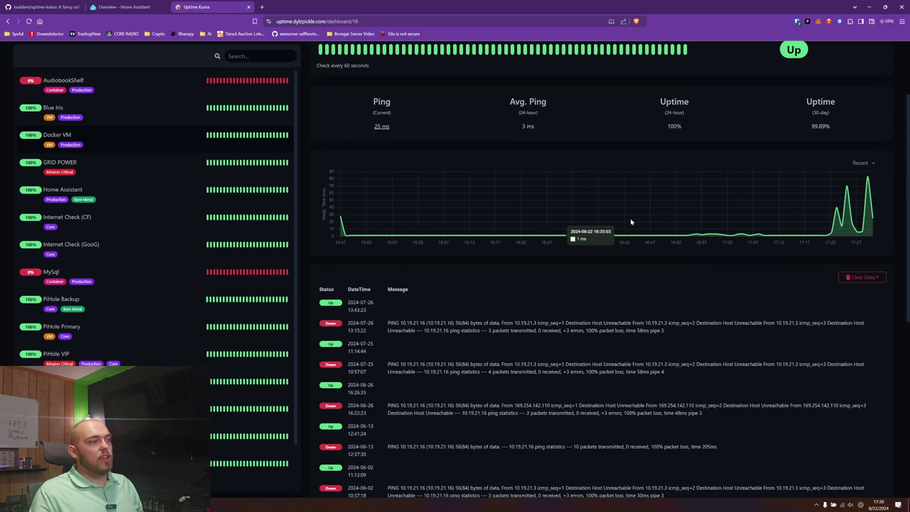
{"action": "scroll", "coordinate": [669, 321], "scroll_direction": "down", "scroll_amount": 2}
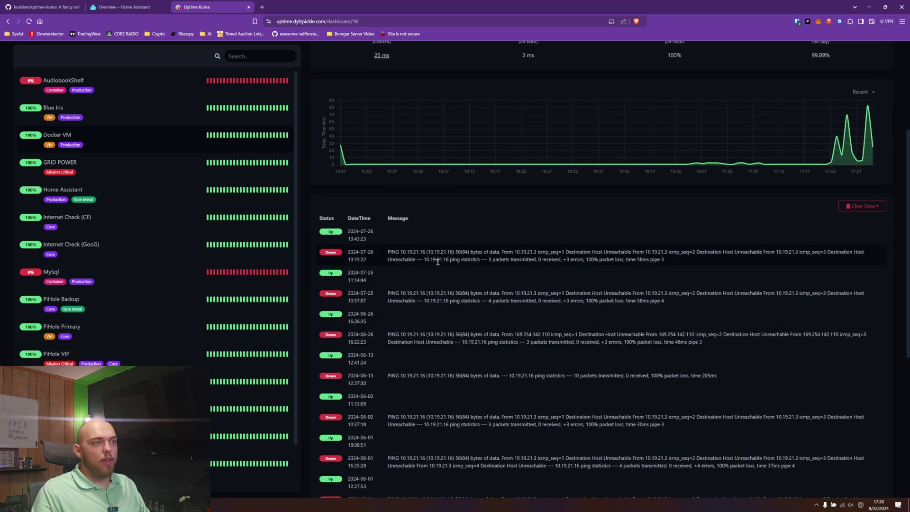
{"action": "scroll", "coordinate": [441, 251], "scroll_direction": "up", "scroll_amount": 3}
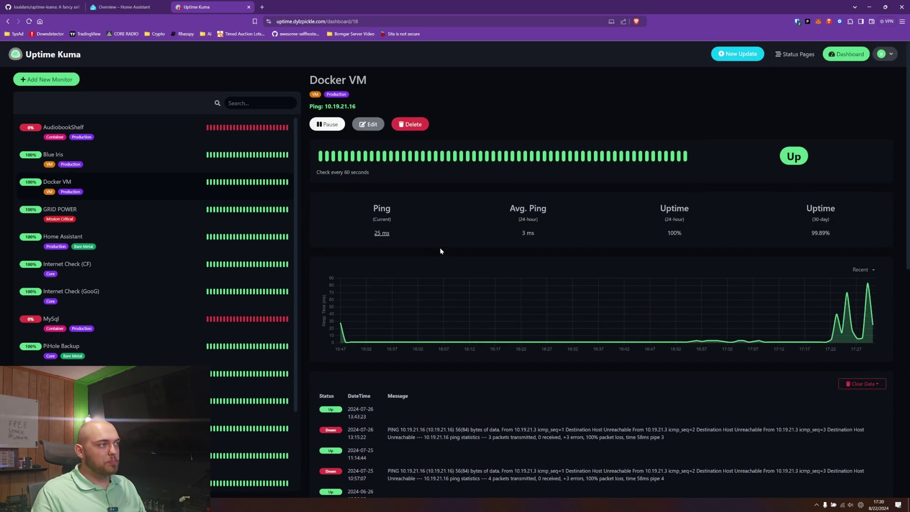
{"action": "scroll", "coordinate": [156, 203], "scroll_direction": "down", "scroll_amount": 2}
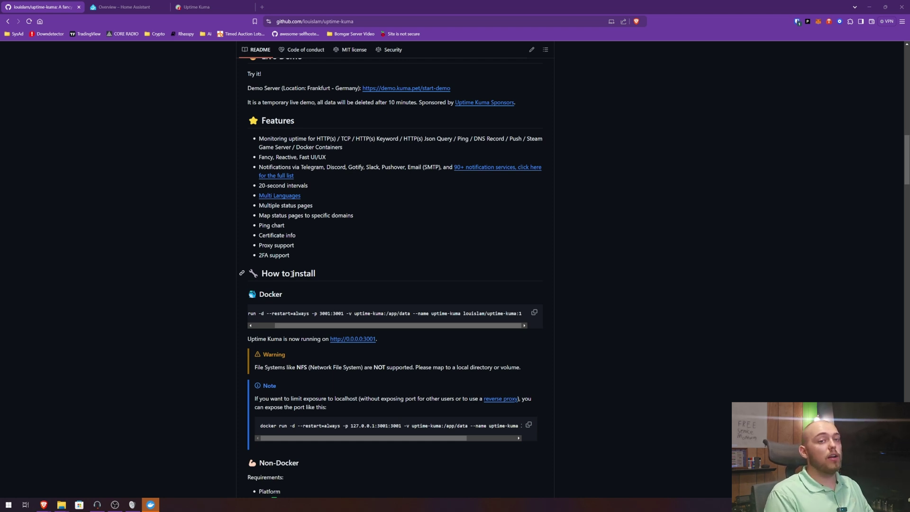
Step: From a Command Prompt bash shell, run the README's docker run command for louislam/uptime-kuma:1
{"action": "key", "text": "super+r"}
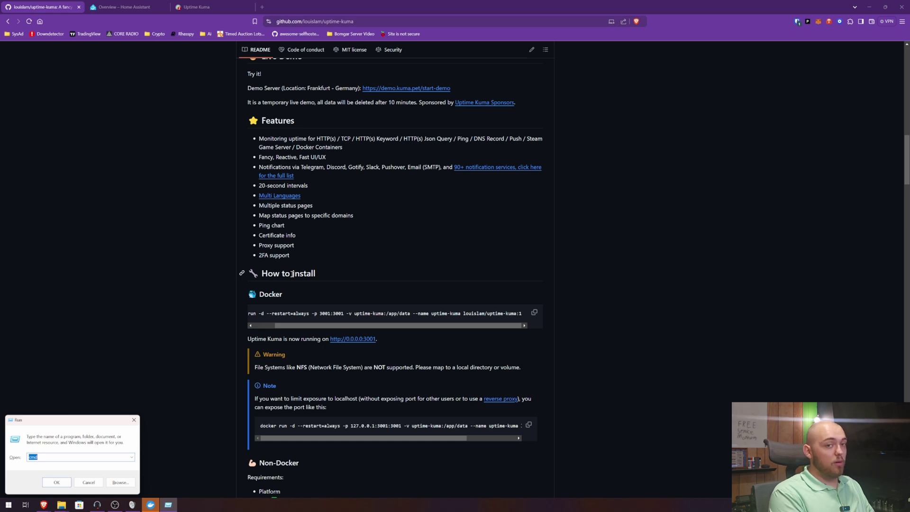
{"action": "key", "text": "Return"}
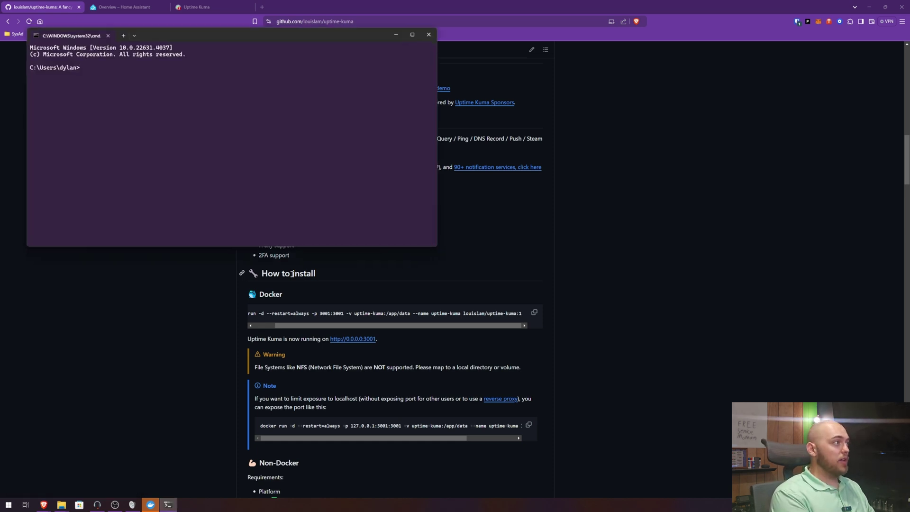
{"action": "type", "text": "bash"}
{"action": "key", "text": "Return"}
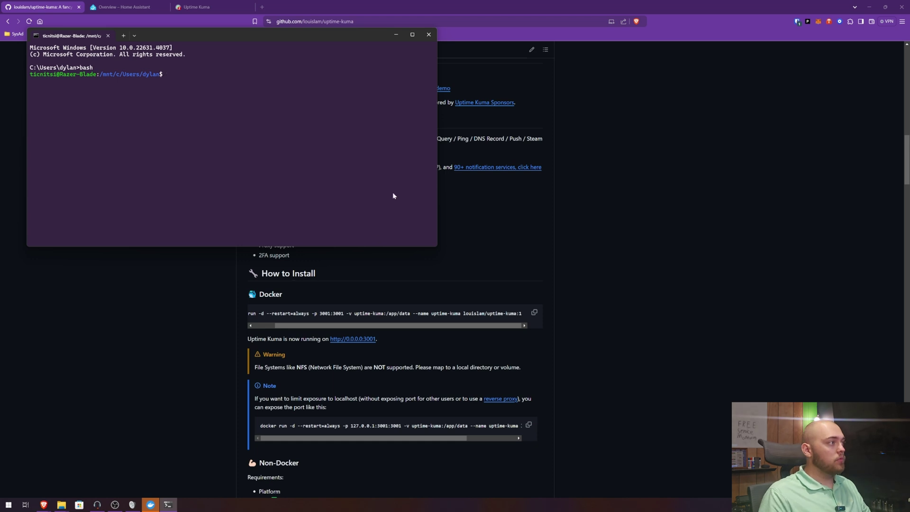
{"action": "type", "text": "docker run -d --restart=always -p 3001:3001 -v uptime-kuma:/app/data --name uptime-kuma louislam/uptime-kuma:1"}
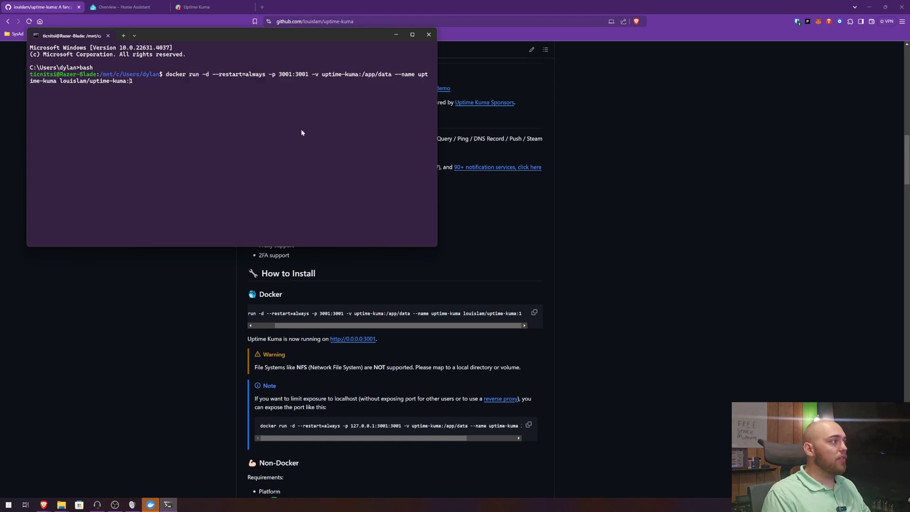
{"action": "key", "text": "Return"}
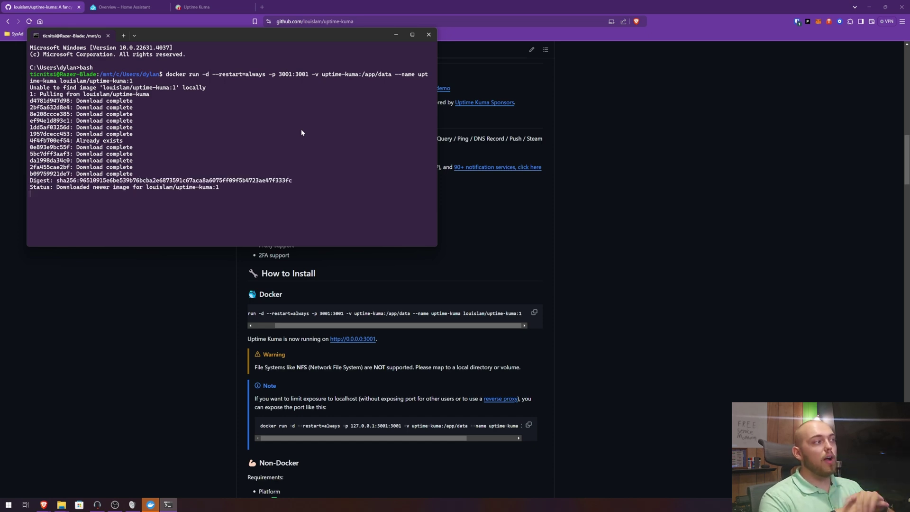
Step: Go to localhost:3001 in a new tab and create the admin username and password
{"action": "left_click", "coordinate": [262, 6]}
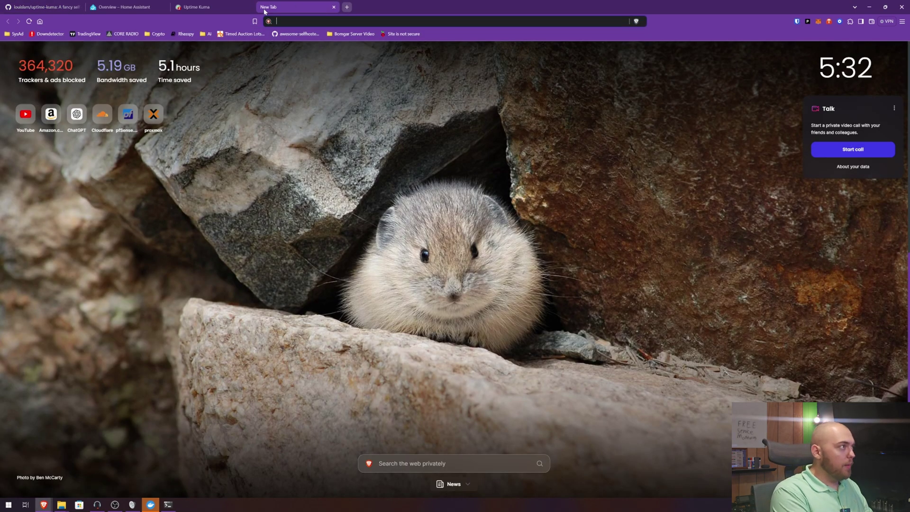
{"action": "type", "text": "localhost:3001/setup"}
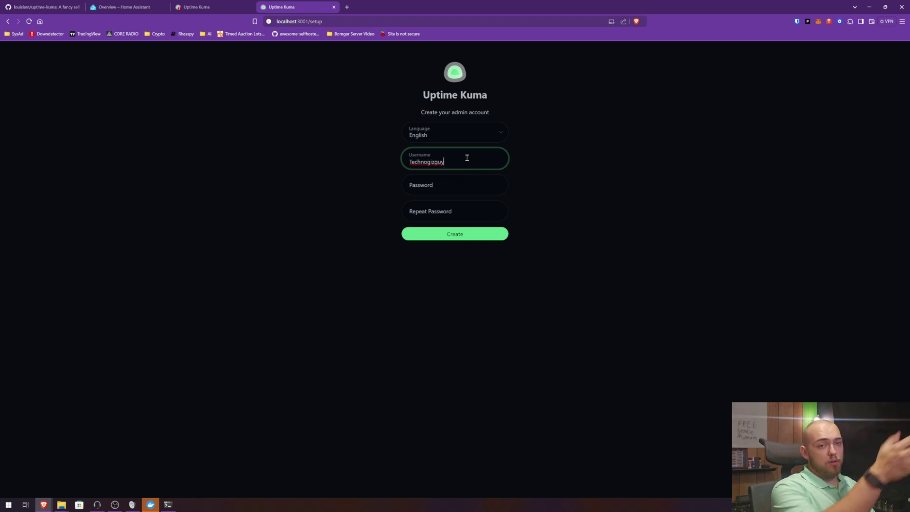
{"action": "key", "text": "Tab"}
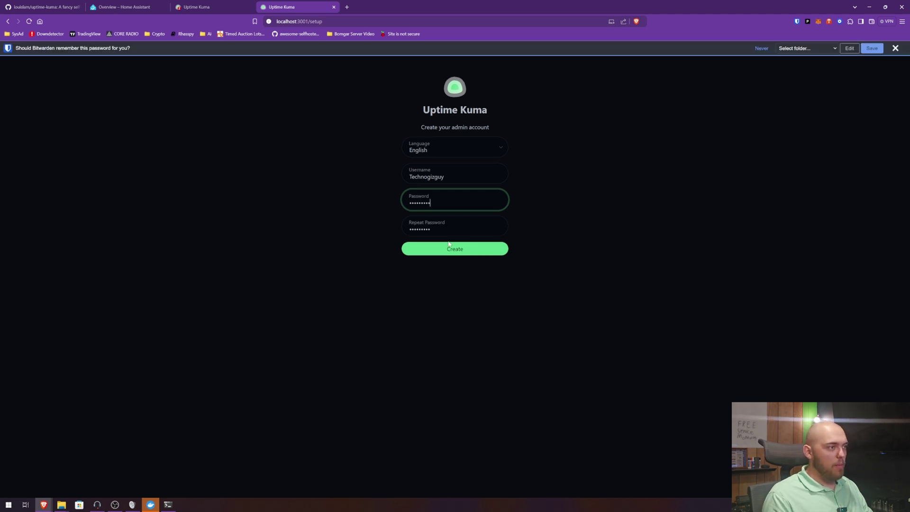
{"action": "left_click", "coordinate": [451, 250]}
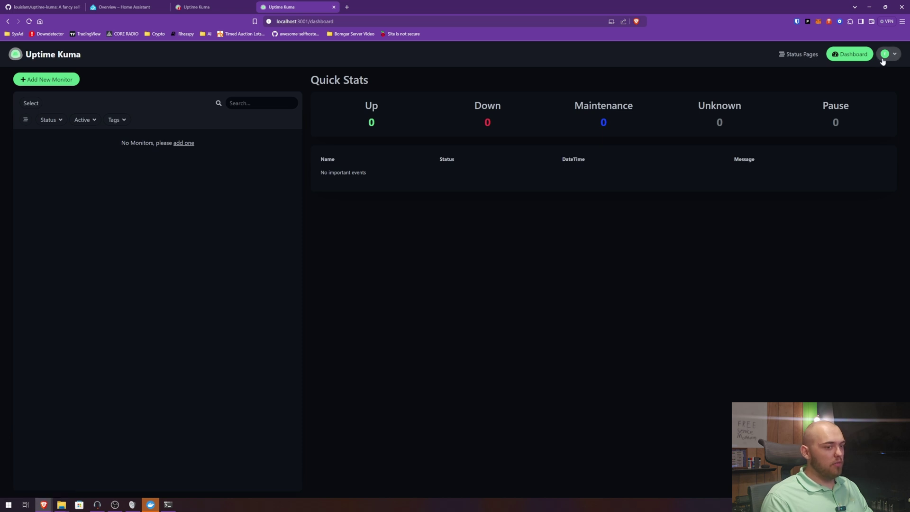
{"action": "left_click", "coordinate": [886, 54]}
Step: In General settings, leave the Steam API Key and Primary Base URL fields empty
{"action": "left_click", "coordinate": [876, 105]}
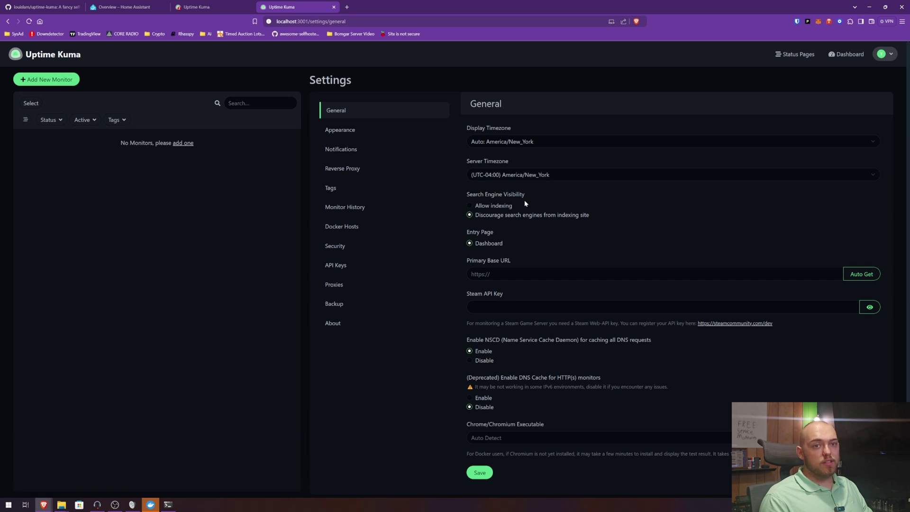
{"action": "left_click", "coordinate": [499, 307]}
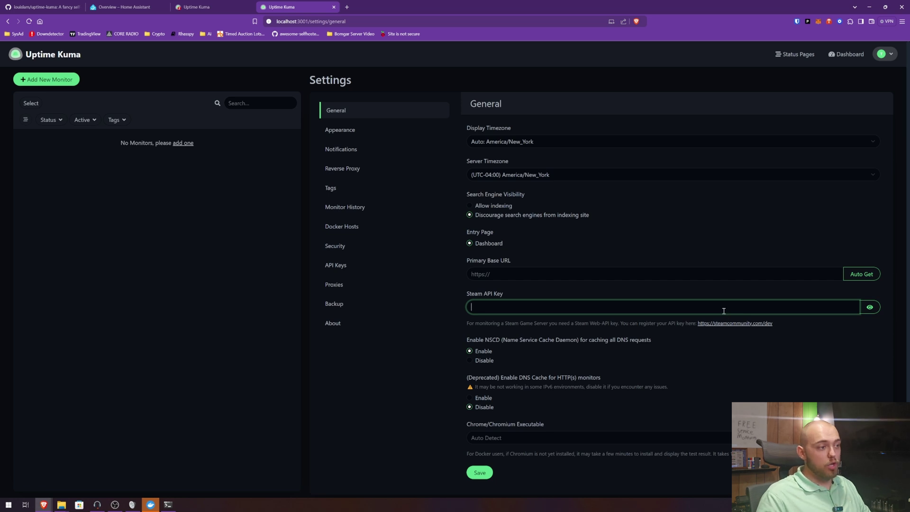
{"action": "left_click", "coordinate": [493, 274]}
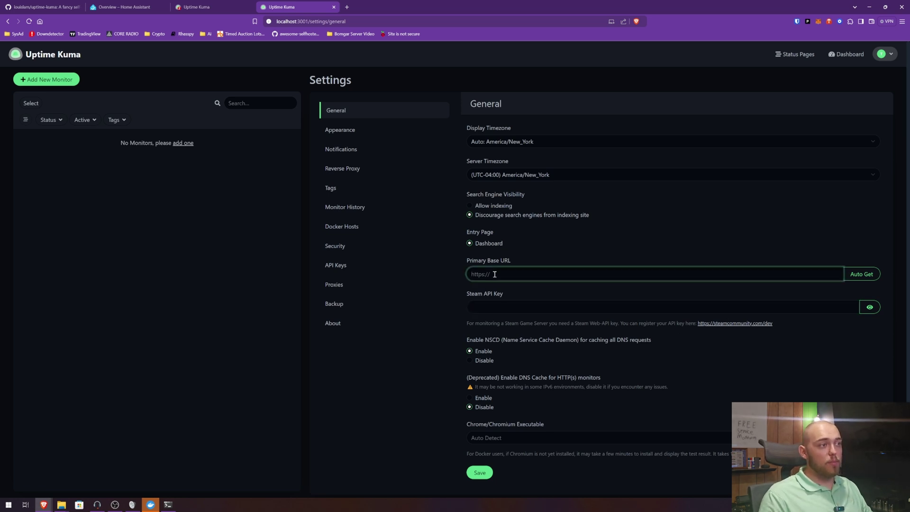
{"action": "scroll", "coordinate": [517, 272], "scroll_direction": "down", "scroll_amount": 1}
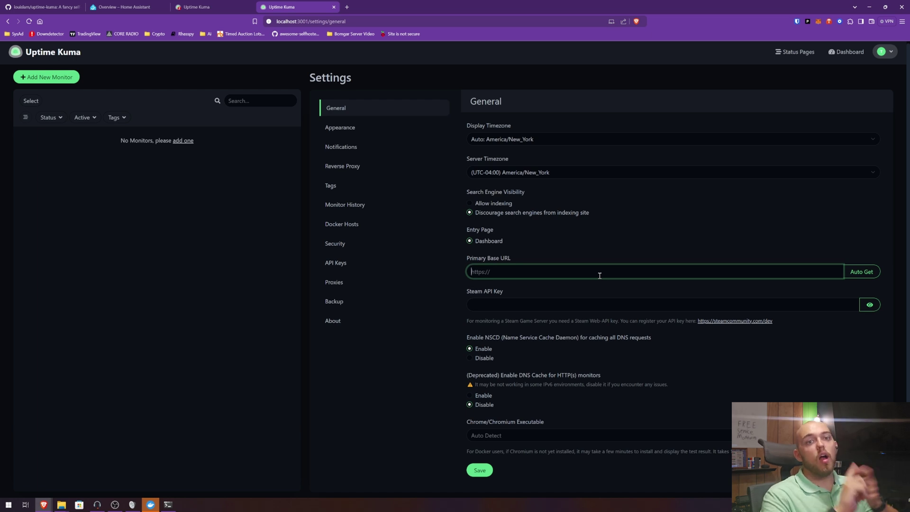
{"action": "left_click", "coordinate": [563, 189]}
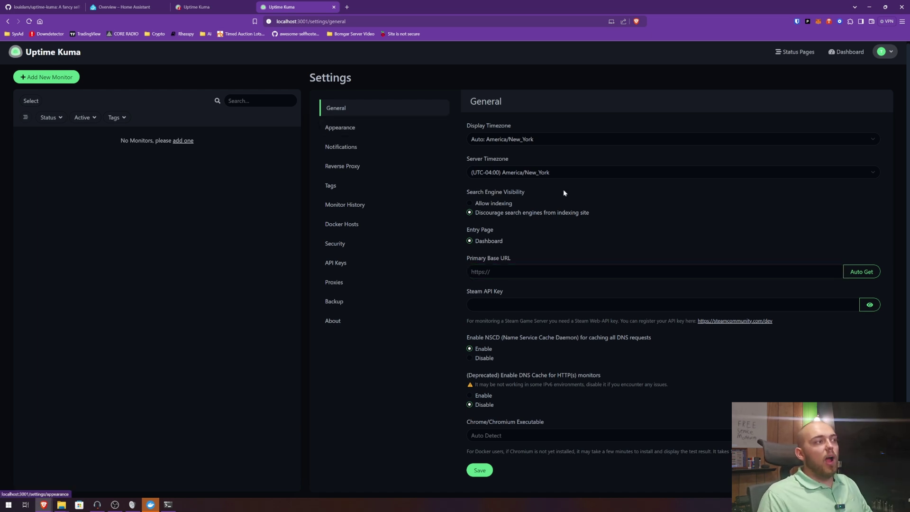
{"action": "left_click", "coordinate": [371, 127]}
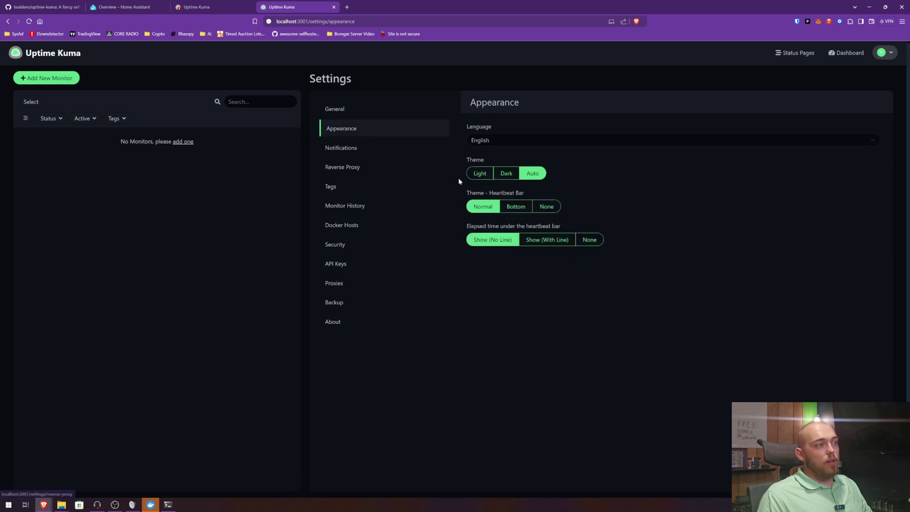
Step: Switch the Appearance theme to Dark, keeping the heartbeat bar on Normal
{"action": "left_click", "coordinate": [517, 174]}
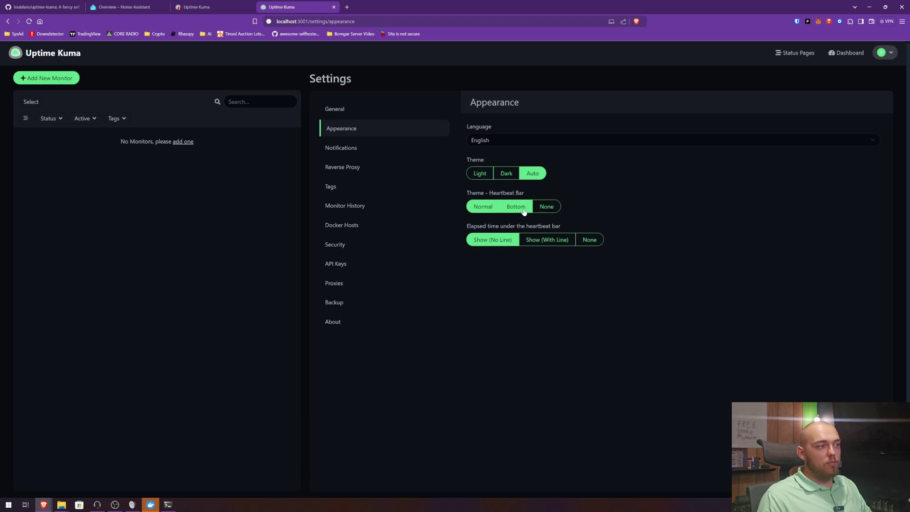
{"action": "left_click", "coordinate": [503, 172]}
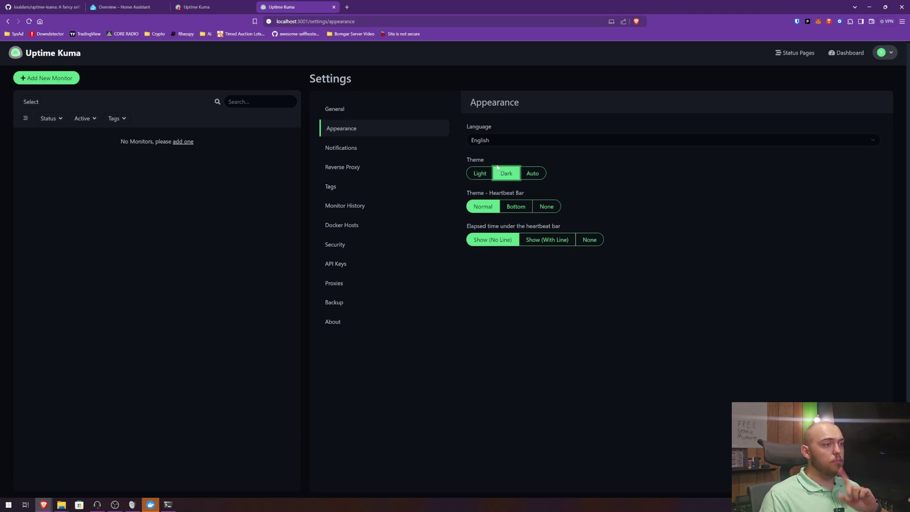
{"action": "left_click", "coordinate": [482, 206]}
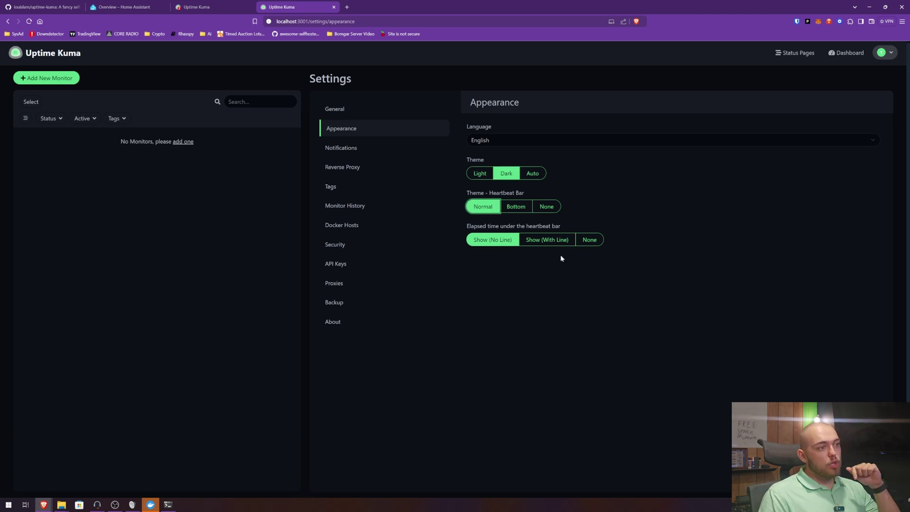
Step: Start a new notification setup from the Notifications settings page
{"action": "left_click", "coordinate": [359, 146]}
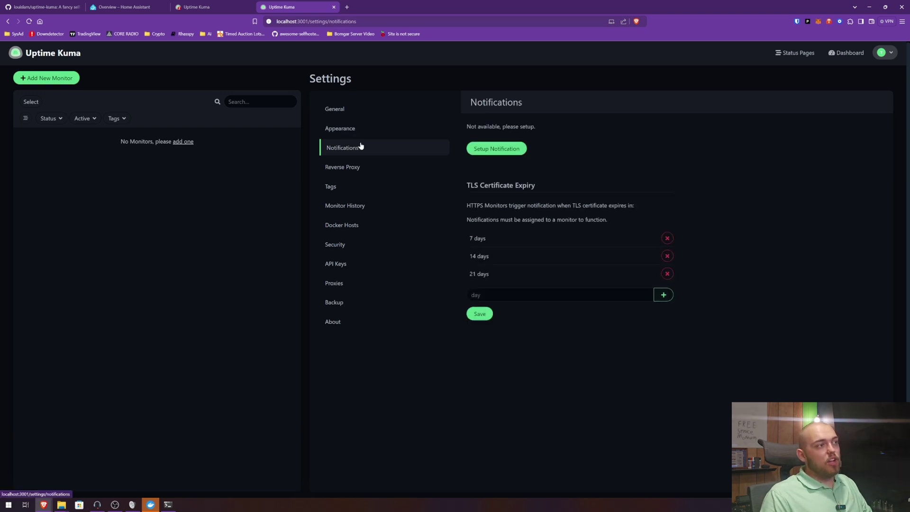
{"action": "left_click", "coordinate": [497, 149]}
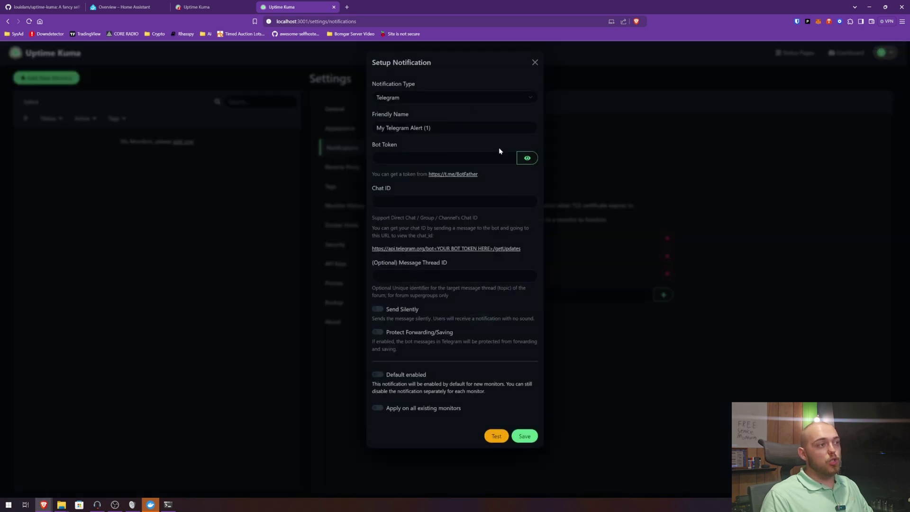
{"action": "left_click", "coordinate": [413, 99]}
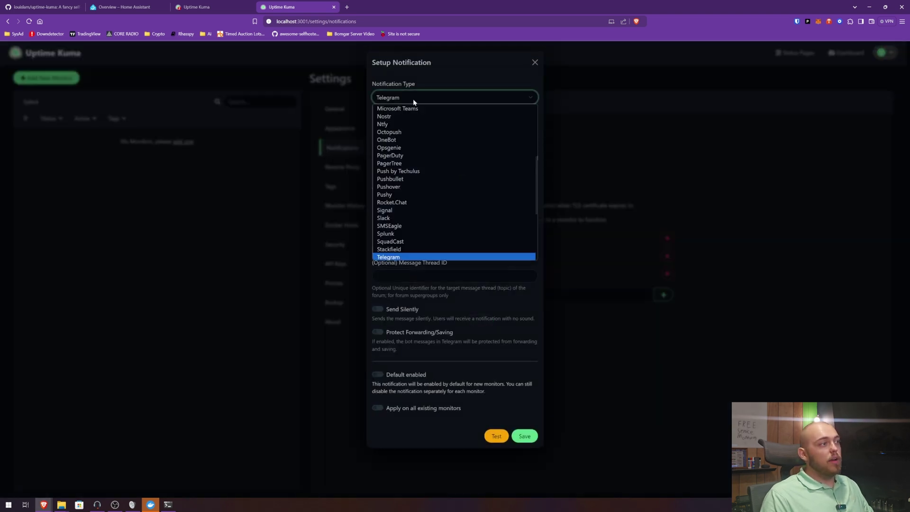
Step: Browse the notification type list and close it, leaving Telegram selected
{"action": "scroll", "coordinate": [419, 129], "scroll_direction": "up", "scroll_amount": 3}
{"action": "scroll", "coordinate": [412, 114], "scroll_direction": "down", "scroll_amount": 3}
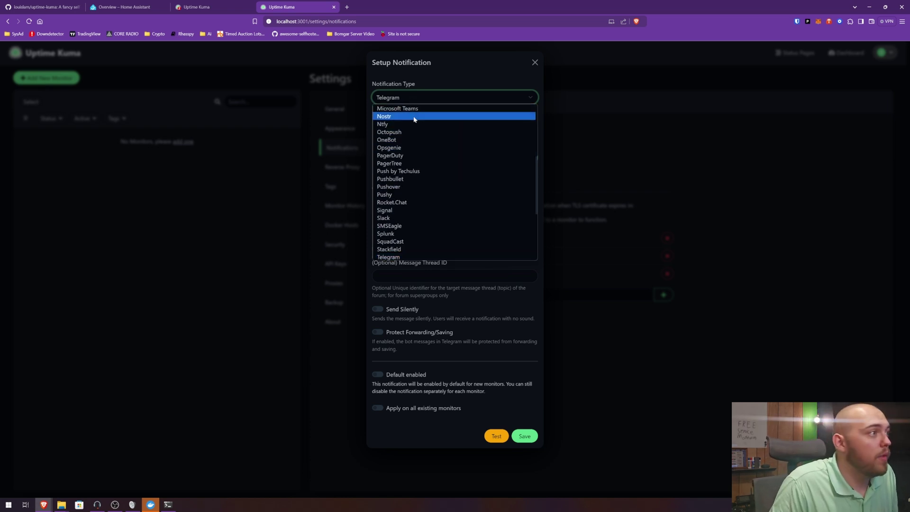
{"action": "scroll", "coordinate": [415, 121], "scroll_direction": "up", "scroll_amount": 3}
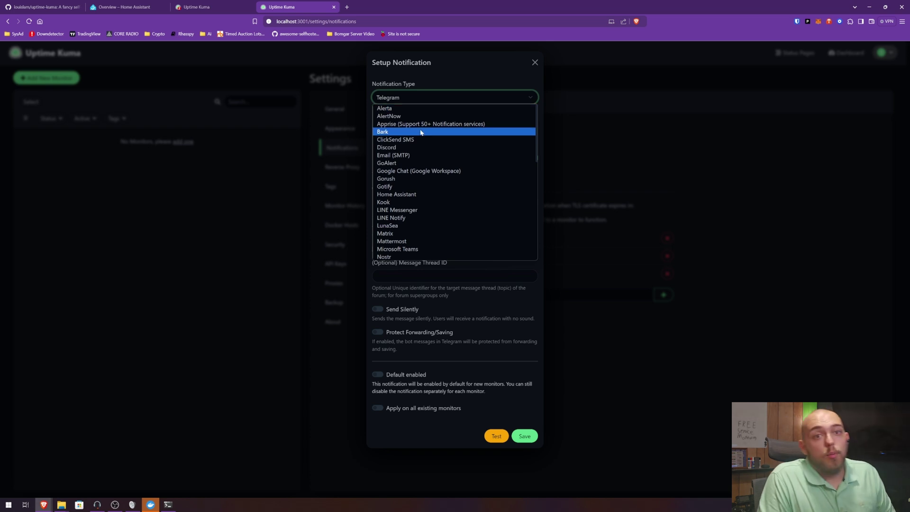
{"action": "scroll", "coordinate": [425, 142], "scroll_direction": "down", "scroll_amount": 6}
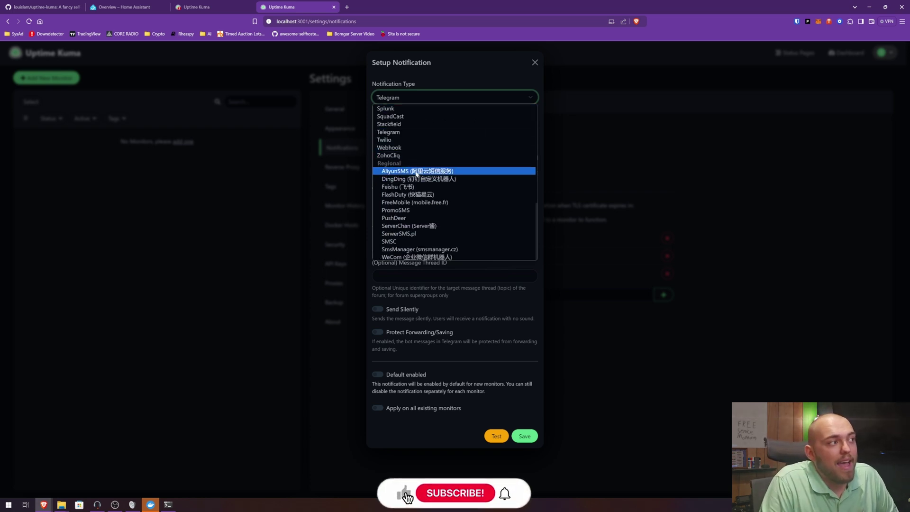
{"action": "scroll", "coordinate": [416, 175], "scroll_direction": "up", "scroll_amount": 3}
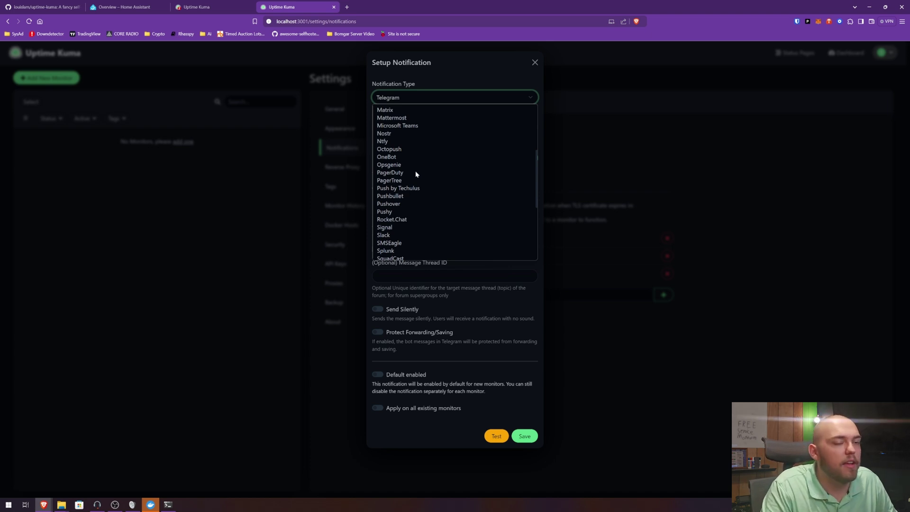
{"action": "scroll", "coordinate": [415, 174], "scroll_direction": "down", "scroll_amount": 3}
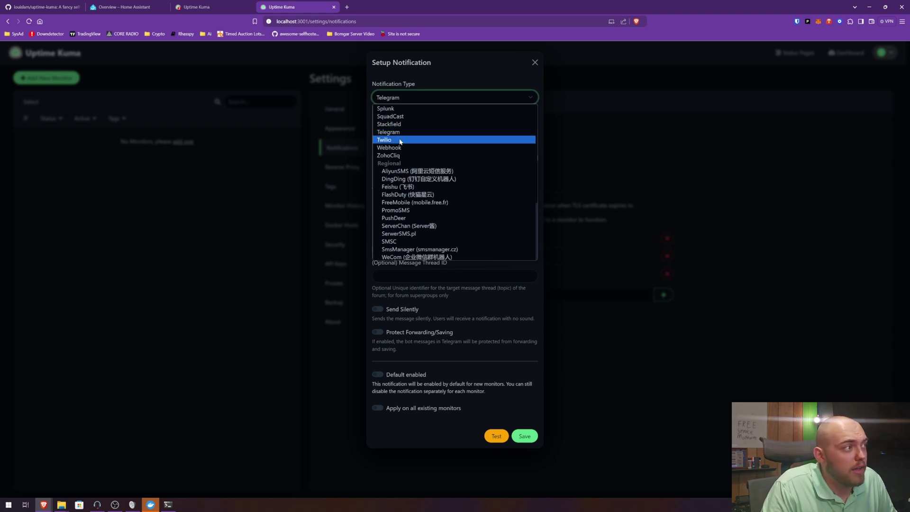
{"action": "scroll", "coordinate": [402, 148], "scroll_direction": "up", "scroll_amount": 3}
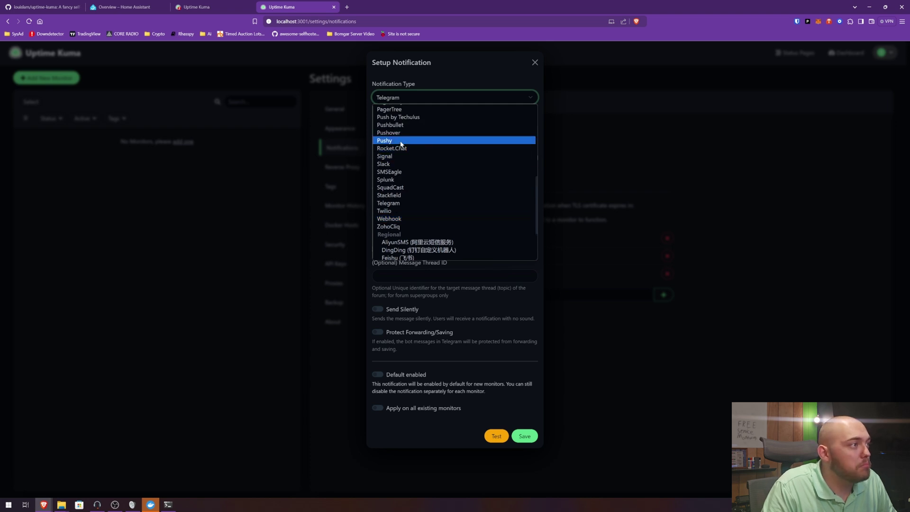
{"action": "scroll", "coordinate": [400, 145], "scroll_direction": "up", "scroll_amount": 3}
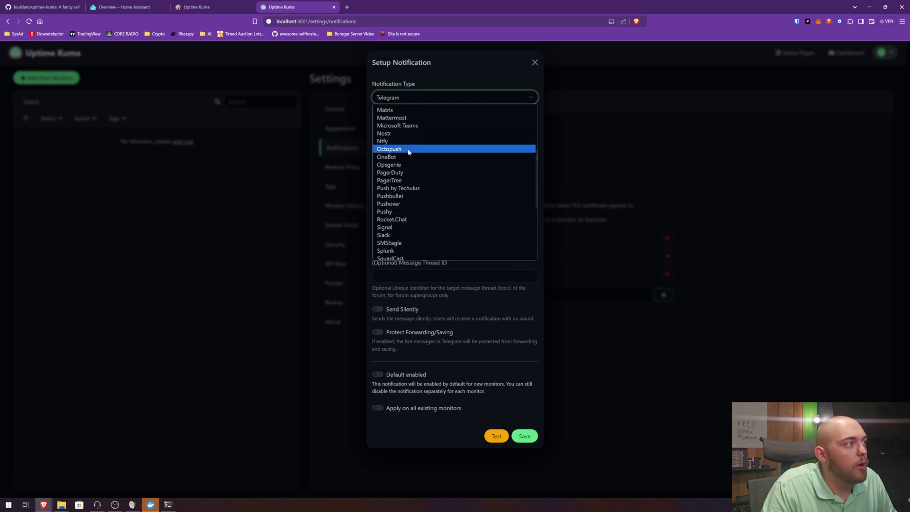
{"action": "scroll", "coordinate": [408, 152], "scroll_direction": "up", "scroll_amount": 3}
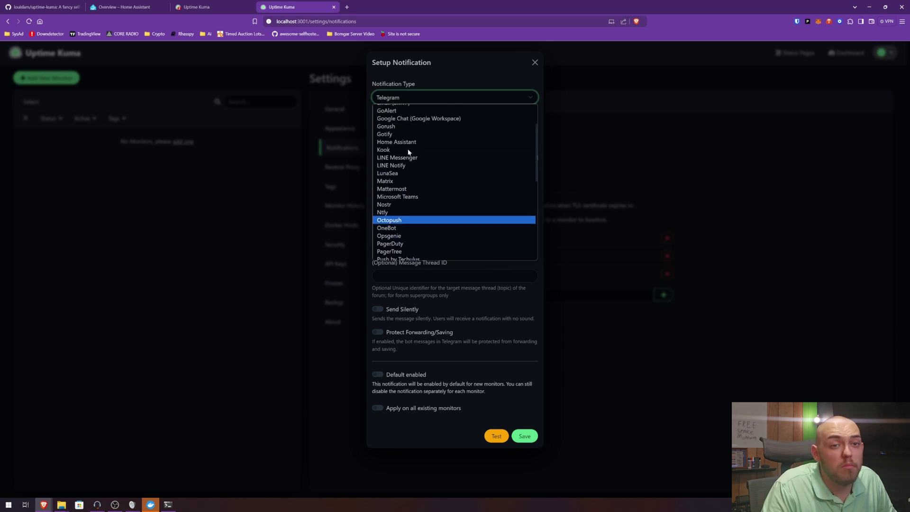
{"action": "scroll", "coordinate": [409, 147], "scroll_direction": "up", "scroll_amount": 2}
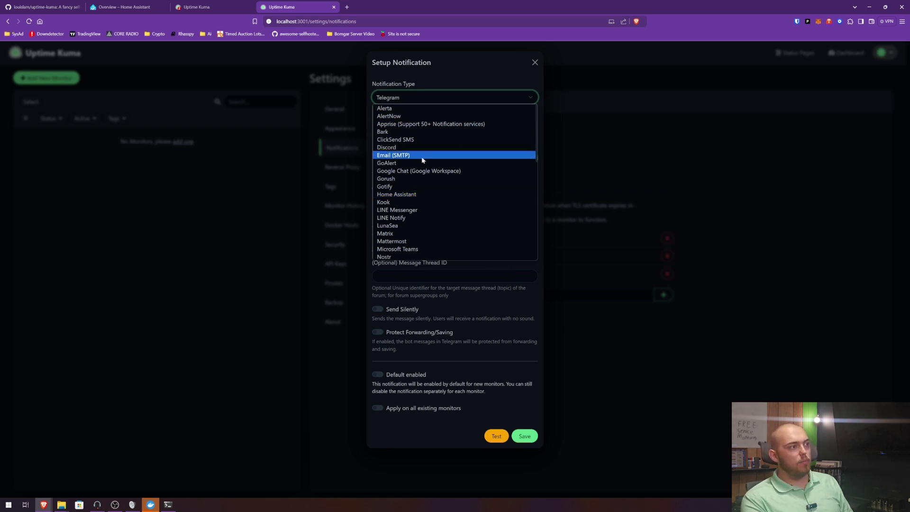
{"action": "scroll", "coordinate": [425, 210], "scroll_direction": "down", "scroll_amount": 2}
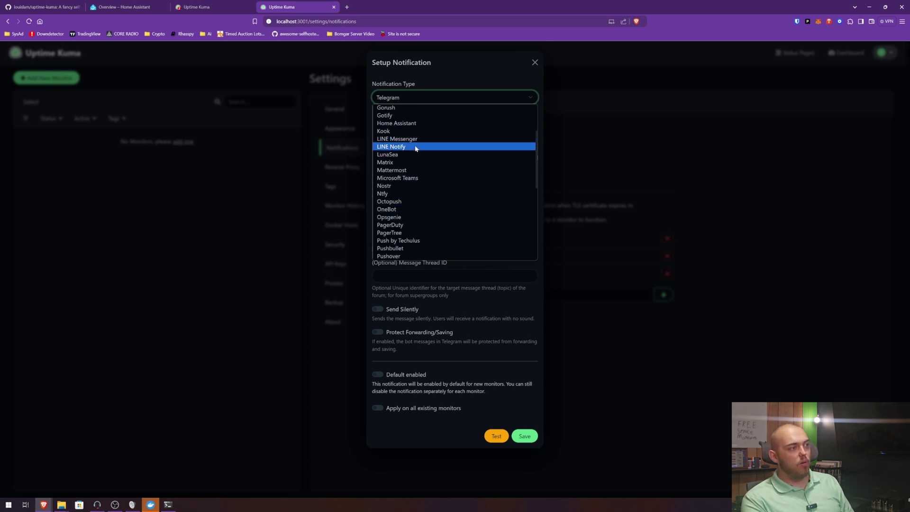
{"action": "scroll", "coordinate": [409, 190], "scroll_direction": "down", "scroll_amount": 5}
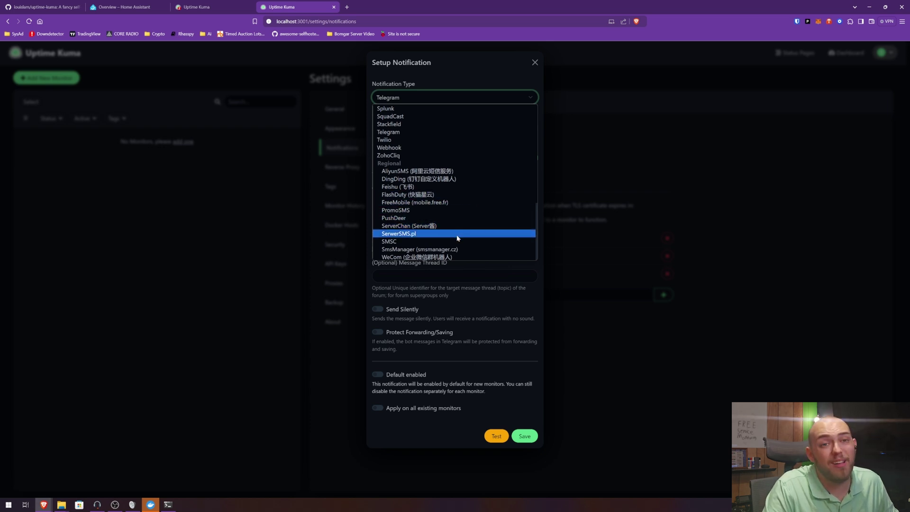
{"action": "left_click", "coordinate": [454, 275]}
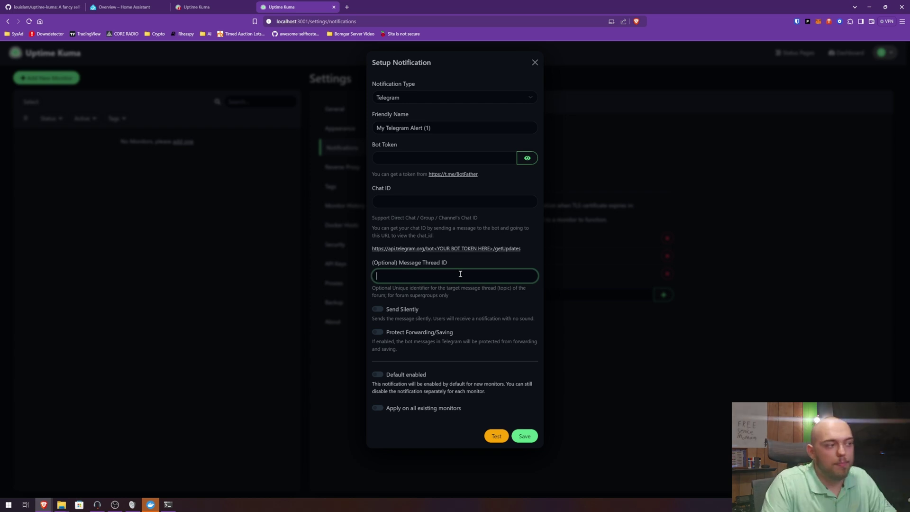
Step: Pick Push by Techulus from the Notification Type dropdown in place of Telegram
{"action": "left_click", "coordinate": [431, 102]}
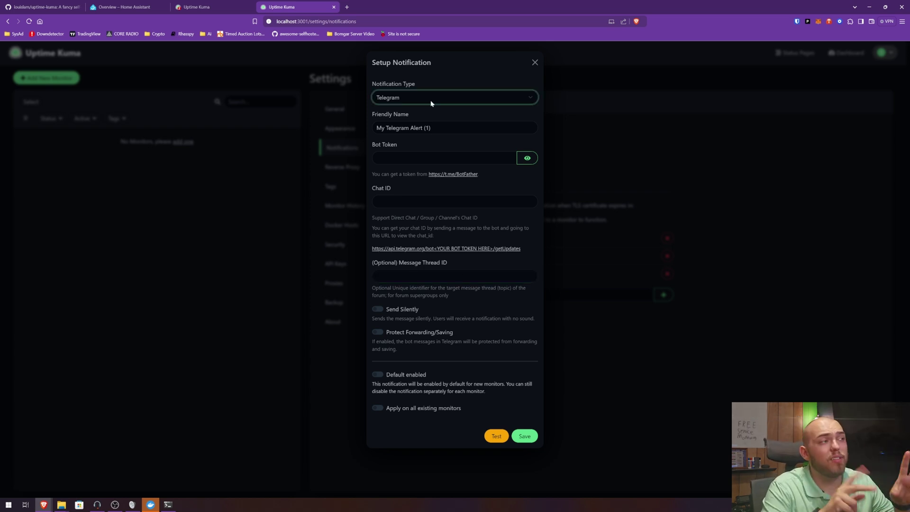
{"action": "left_click", "coordinate": [431, 103]}
{"action": "scroll", "coordinate": [429, 136], "scroll_direction": "up", "scroll_amount": 10}
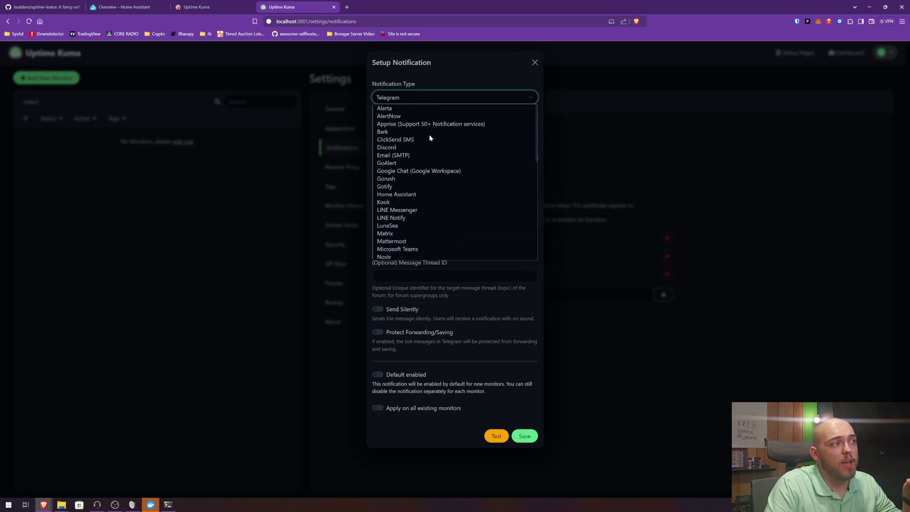
{"action": "scroll", "coordinate": [419, 173], "scroll_direction": "down", "scroll_amount": 3}
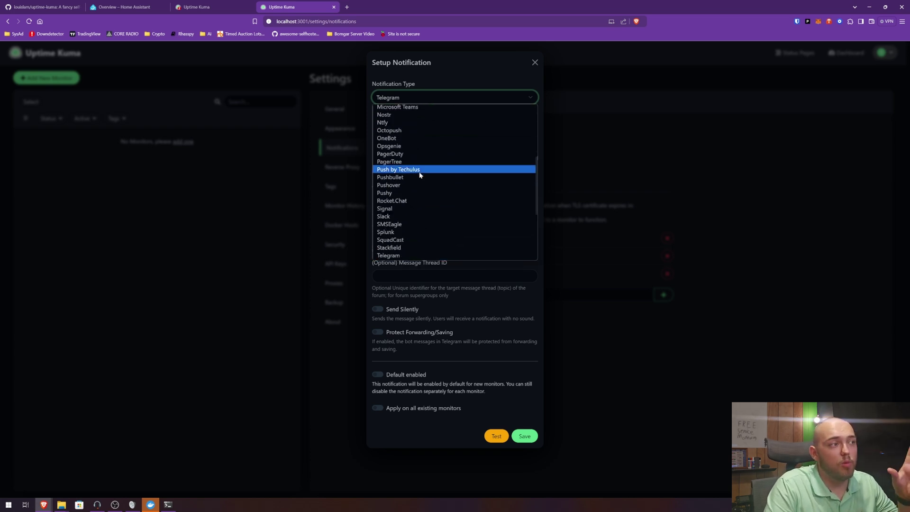
{"action": "left_click", "coordinate": [419, 174]}
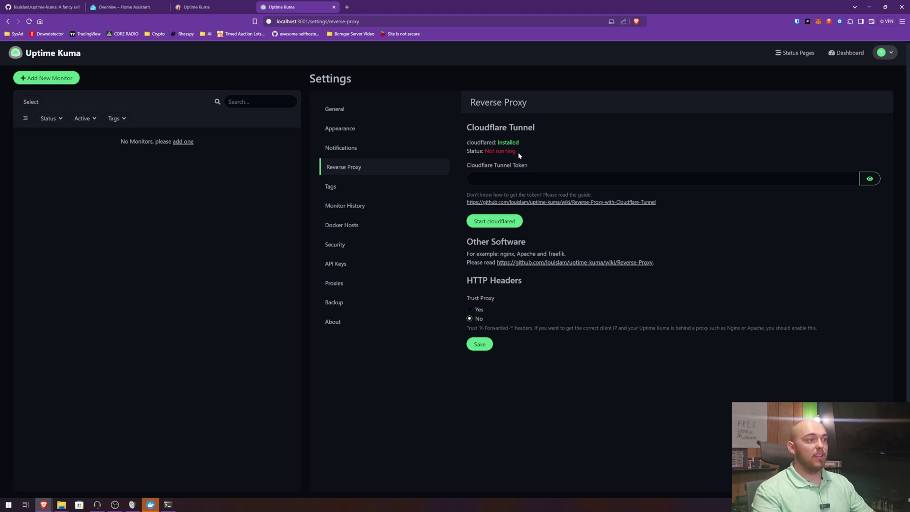
Step: Leave the Cloudflare Tunnel Token empty, keep Trust Proxy on Yes, and save
{"action": "left_click", "coordinate": [537, 180]}
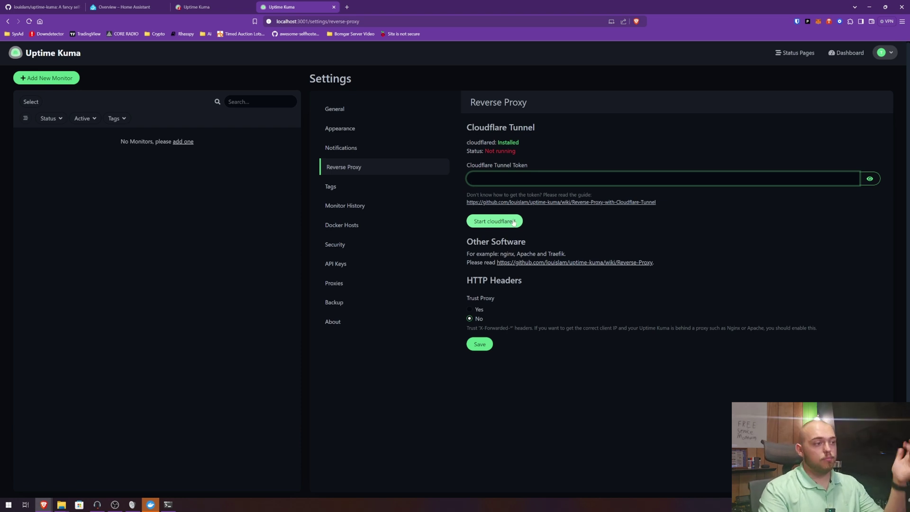
{"action": "left_click", "coordinate": [470, 309]}
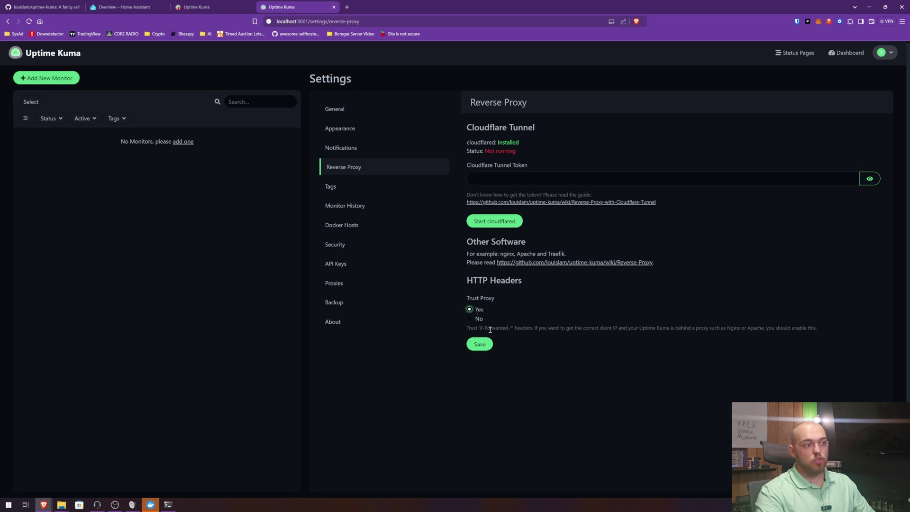
{"action": "left_click", "coordinate": [476, 348]}
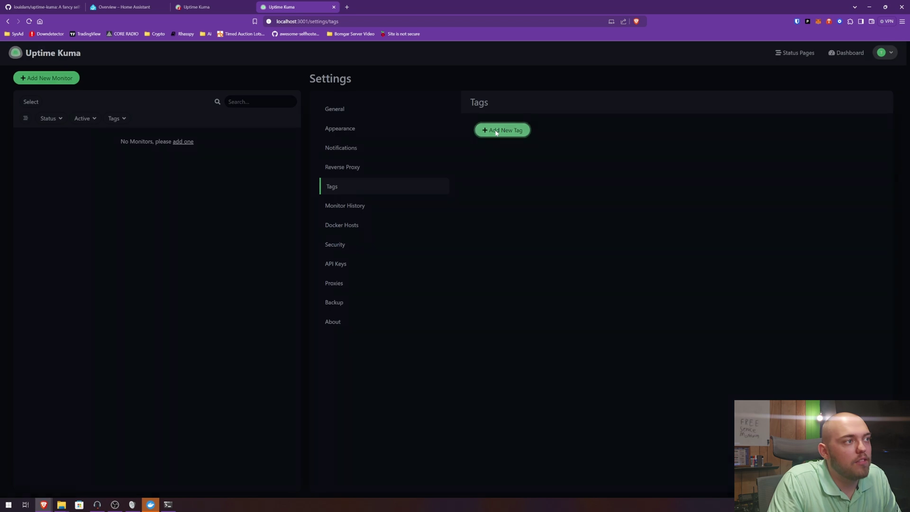
Step: Draft a Test tag, trying Blue then custom hex colour 000000, without saving it
{"action": "left_click", "coordinate": [498, 129]}
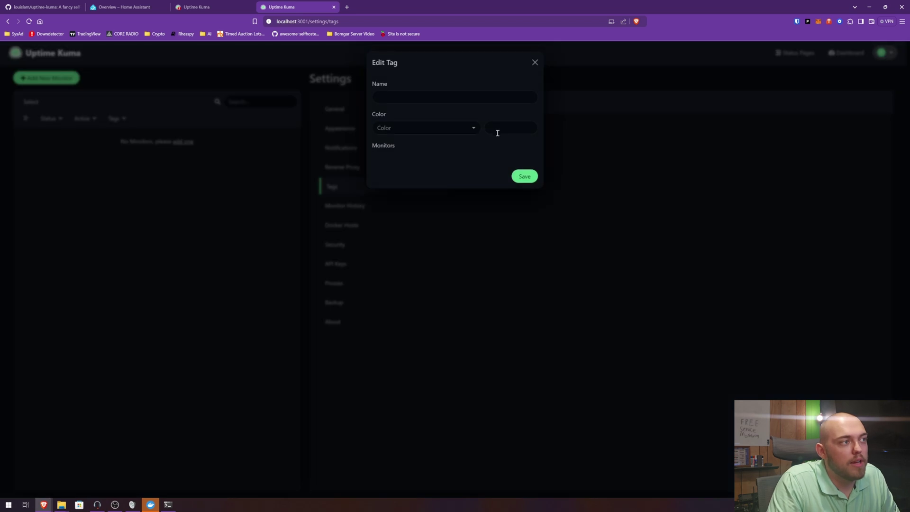
{"action": "left_click", "coordinate": [456, 127]}
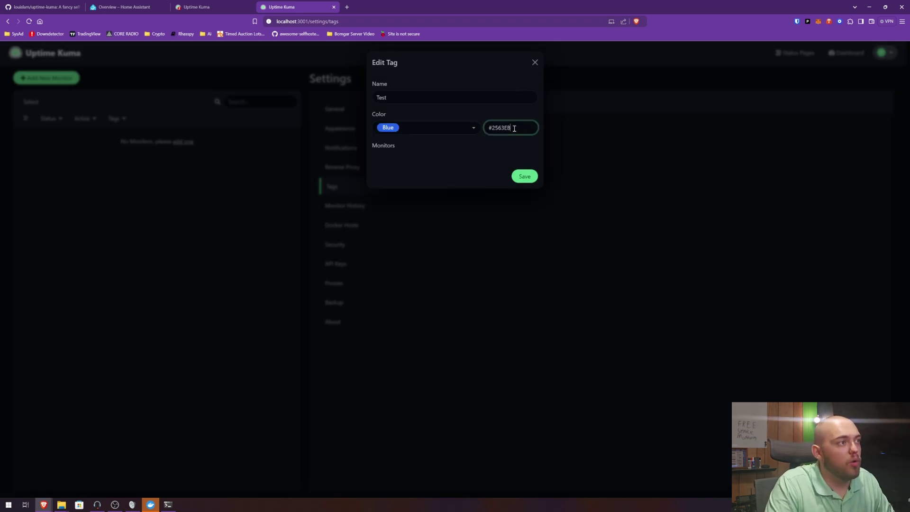
{"action": "left_click", "coordinate": [454, 126]}
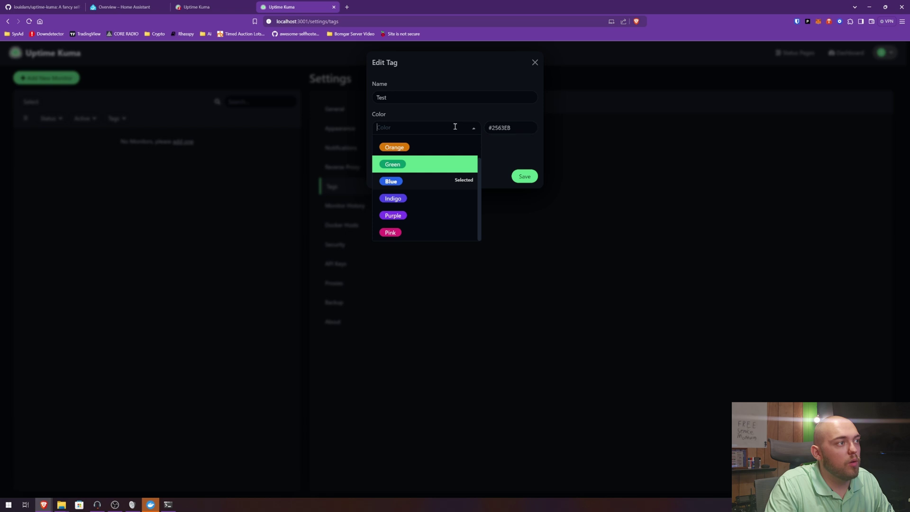
{"action": "left_click", "coordinate": [518, 127]}
{"action": "double_click", "coordinate": [516, 127]}
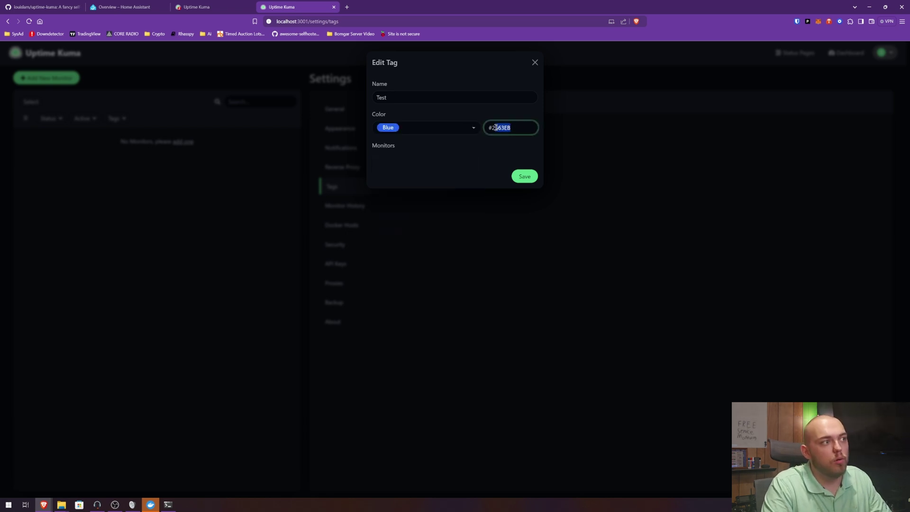
{"action": "key", "text": "BackSpace"}
{"action": "type", "text": "000"}
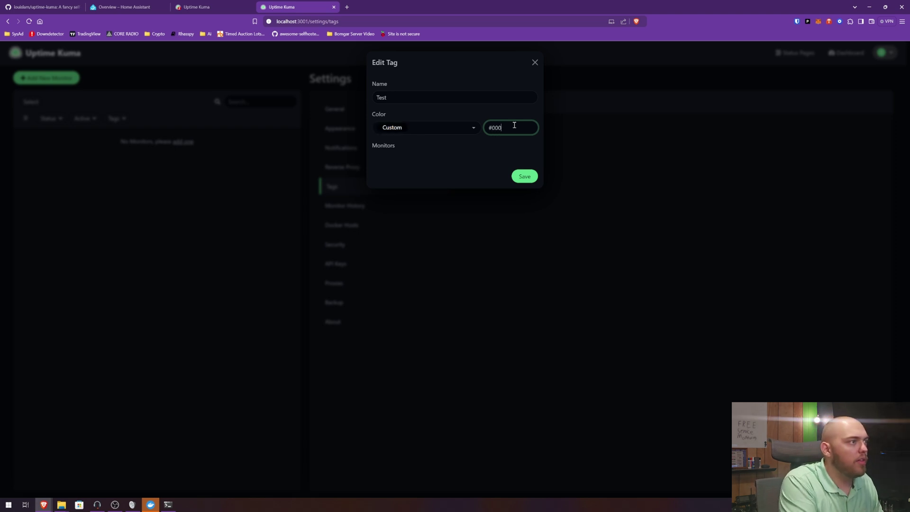
{"action": "type", "text": "000"}
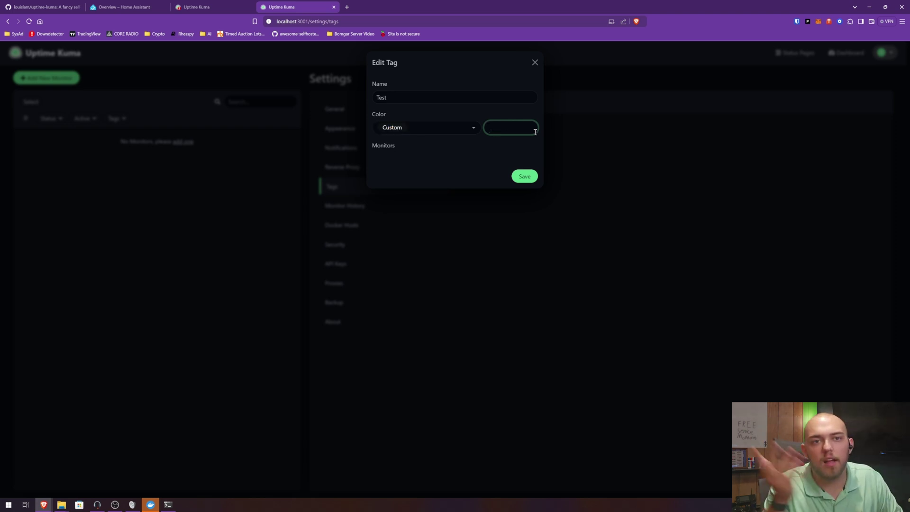
{"action": "left_click", "coordinate": [467, 127]}
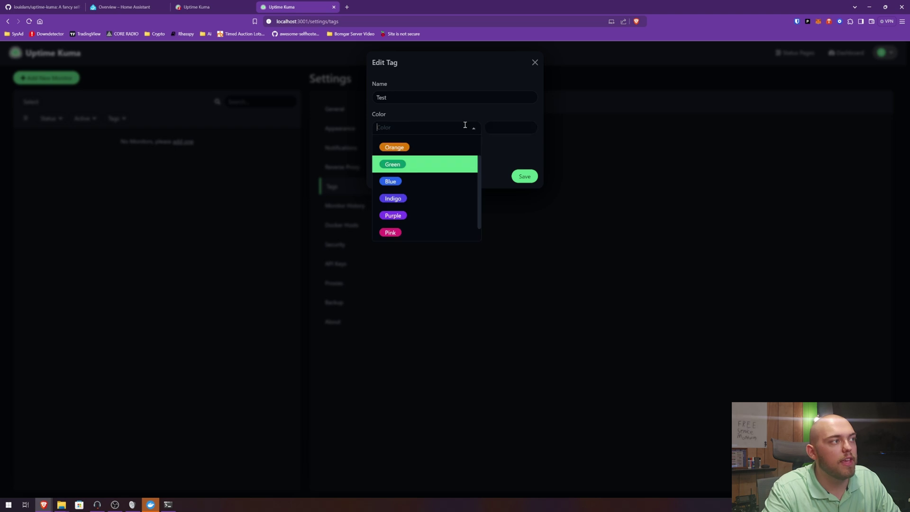
{"action": "scroll", "coordinate": [445, 198], "scroll_direction": "down", "scroll_amount": 1}
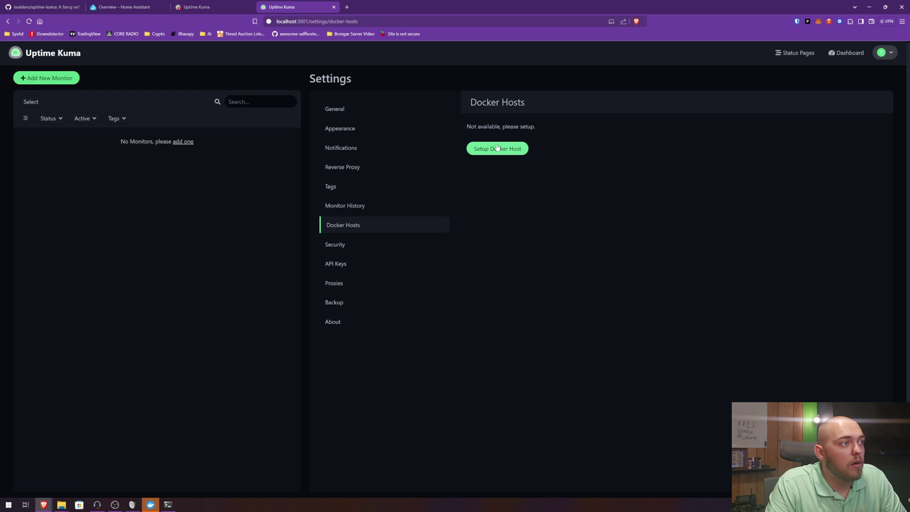
Step: Try a Docker host setup with TCP / HTTP connection, discard it, then view Security settings
{"action": "left_click", "coordinate": [497, 148]}
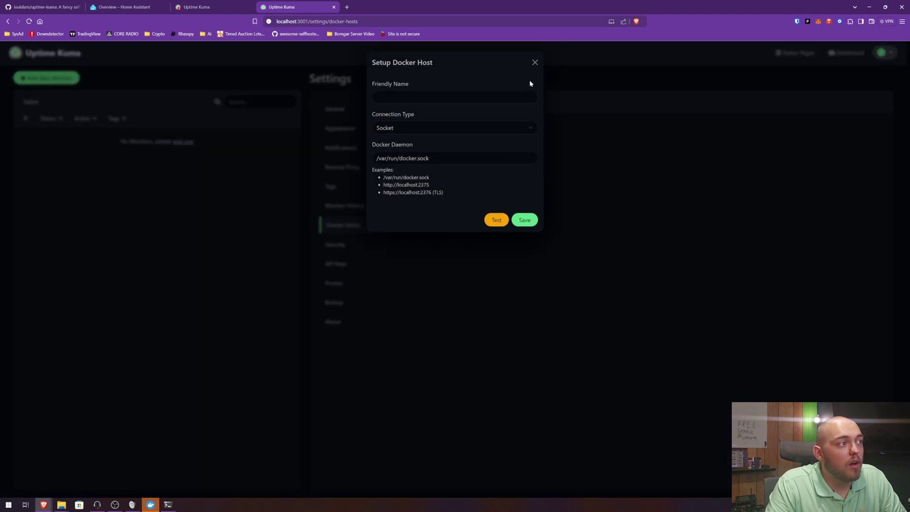
{"action": "left_click", "coordinate": [517, 124]}
{"action": "left_click", "coordinate": [495, 148]}
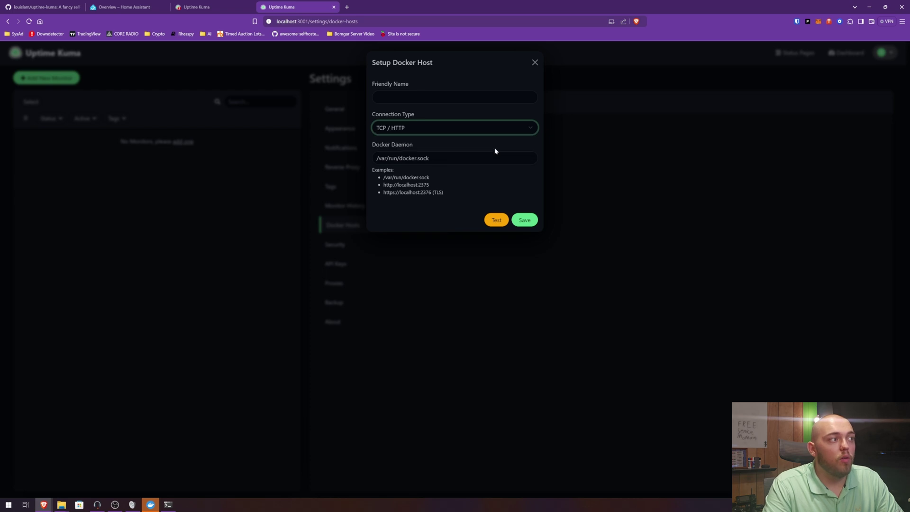
{"action": "left_click", "coordinate": [534, 62]}
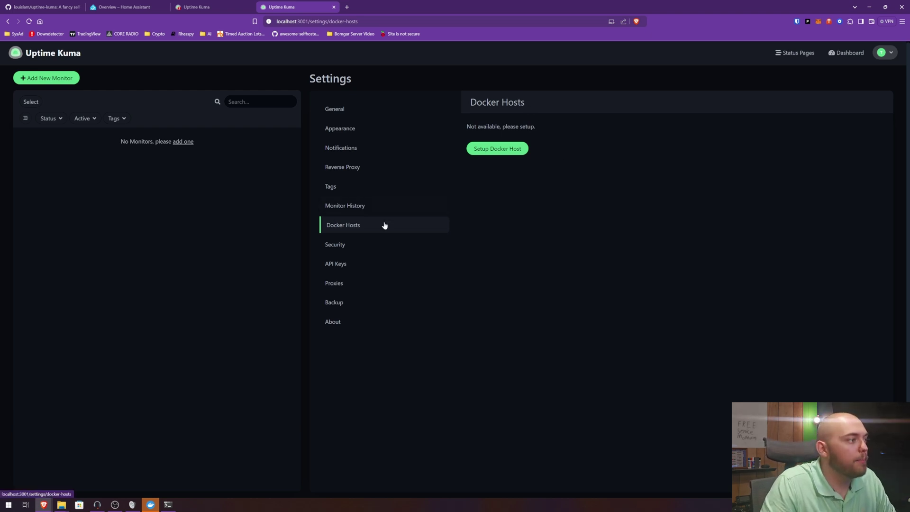
{"action": "left_click", "coordinate": [379, 244]}
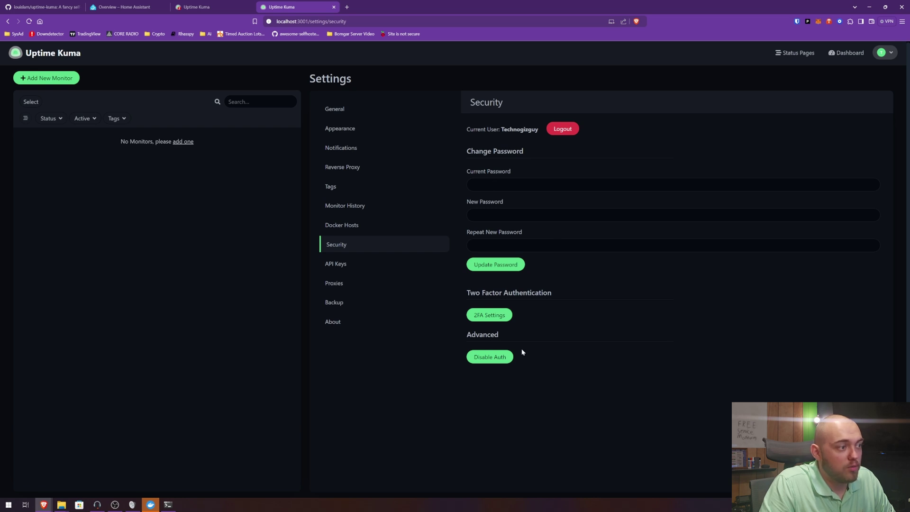
Step: Open and close the two-factor authentication setup, then view the API Keys settings
{"action": "left_click", "coordinate": [490, 315]}
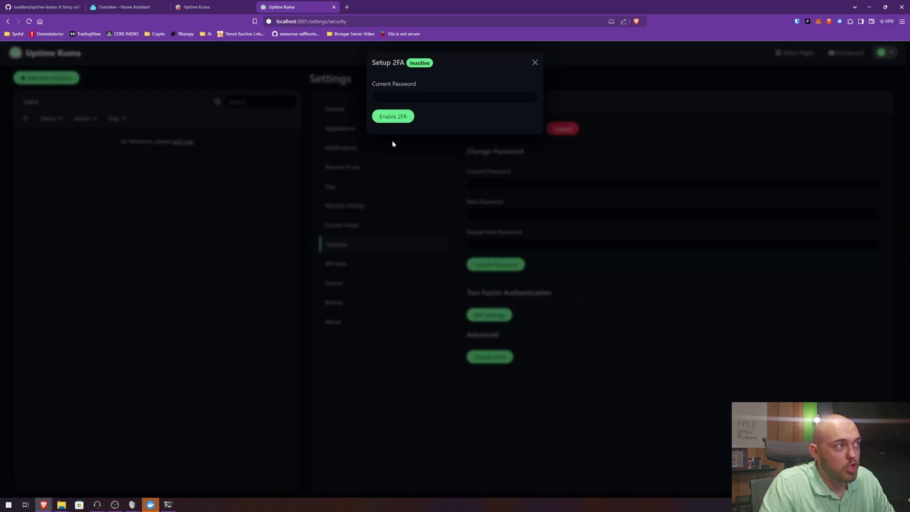
{"action": "left_click", "coordinate": [533, 61]}
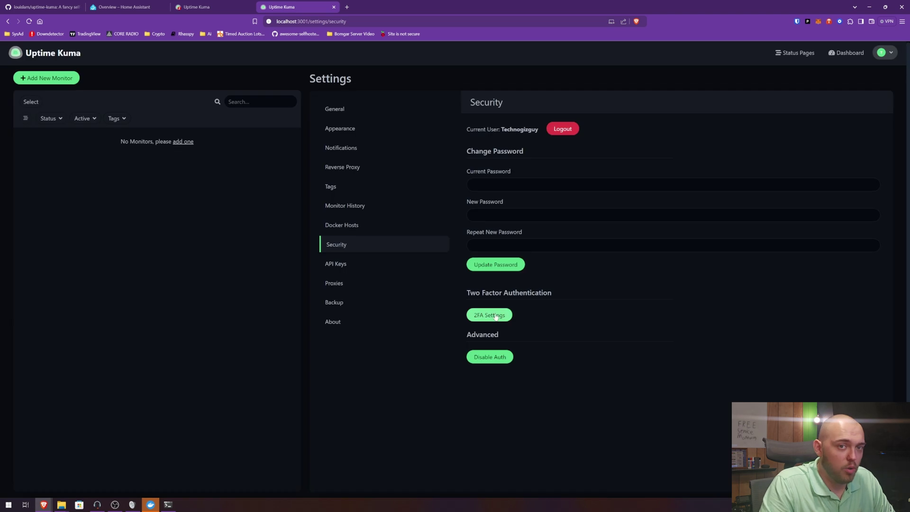
{"action": "left_click", "coordinate": [338, 263]}
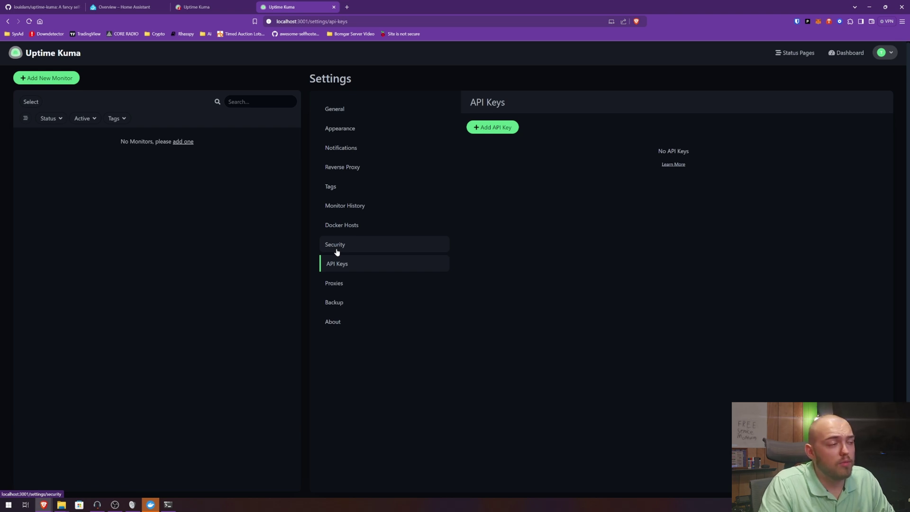
Step: In Proxies, start a proxy setup with HTTPS protocol and close it unsaved
{"action": "left_click", "coordinate": [334, 284]}
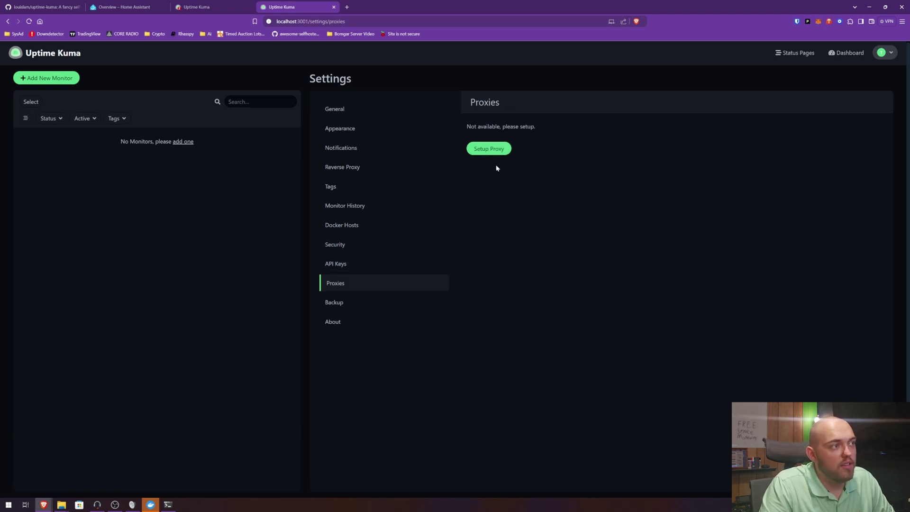
{"action": "left_click", "coordinate": [489, 149]}
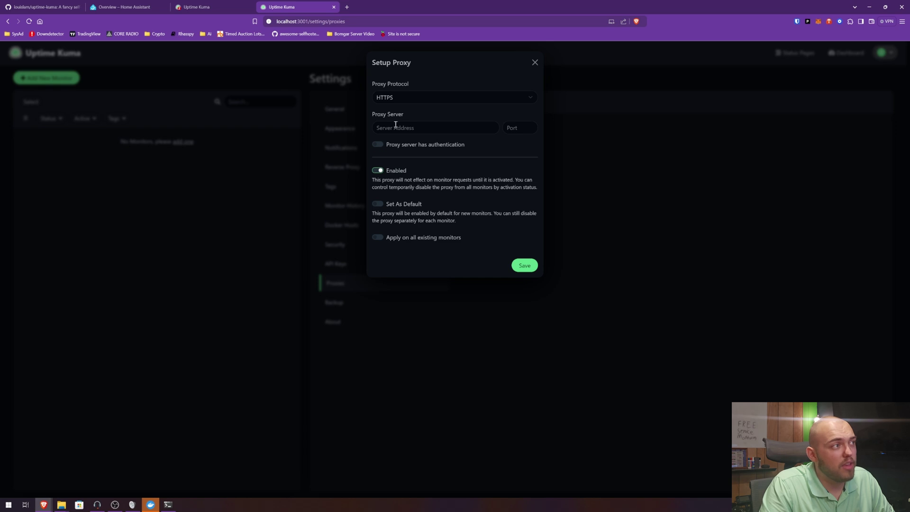
{"action": "left_click", "coordinate": [416, 102]}
{"action": "left_click", "coordinate": [417, 103]}
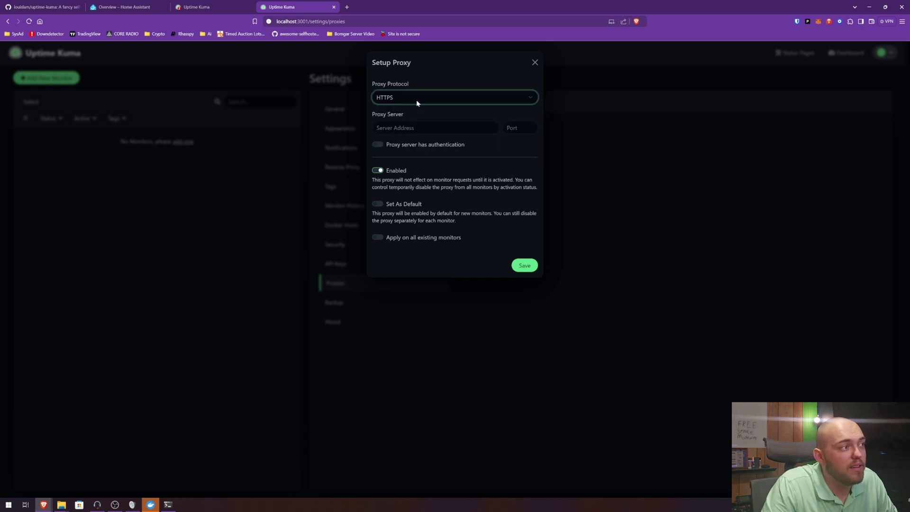
{"action": "left_click", "coordinate": [535, 62]}
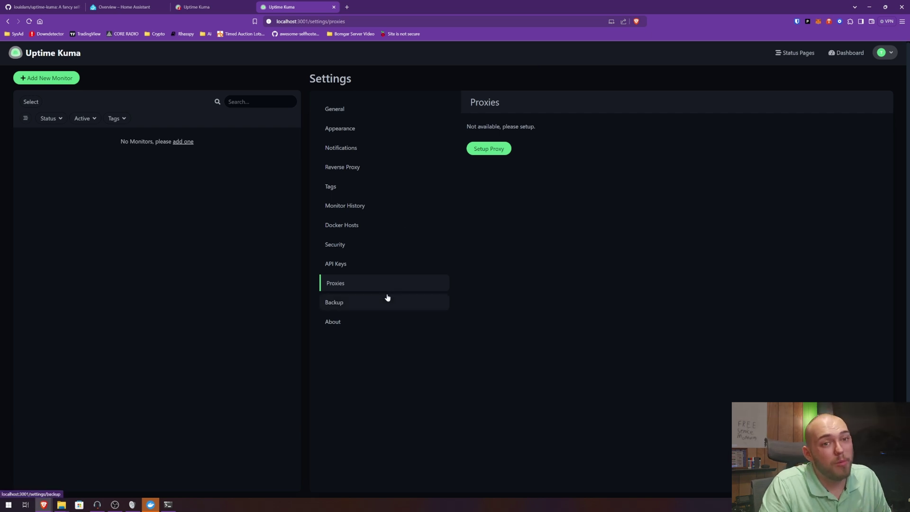
Step: Look through the Backup settings and finish on the About page showing version 1.23.13
{"action": "left_click", "coordinate": [387, 297]}
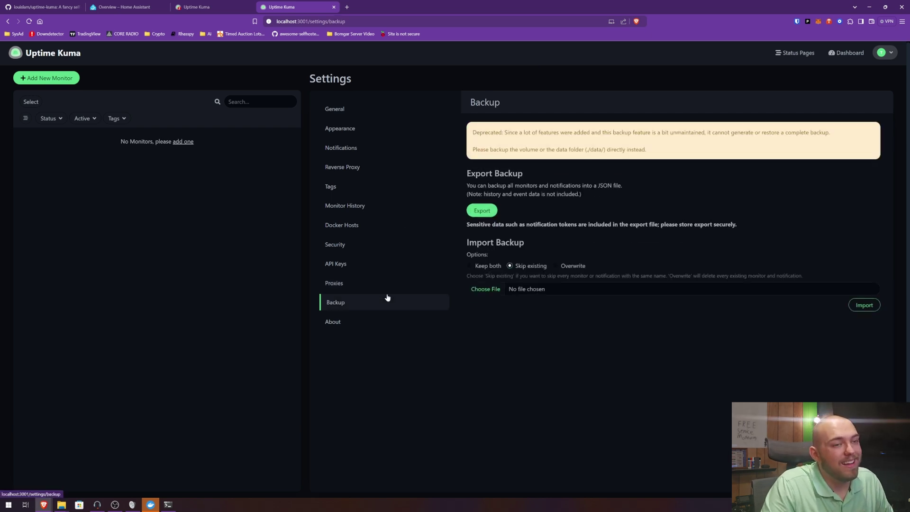
{"action": "left_click", "coordinate": [385, 284]}
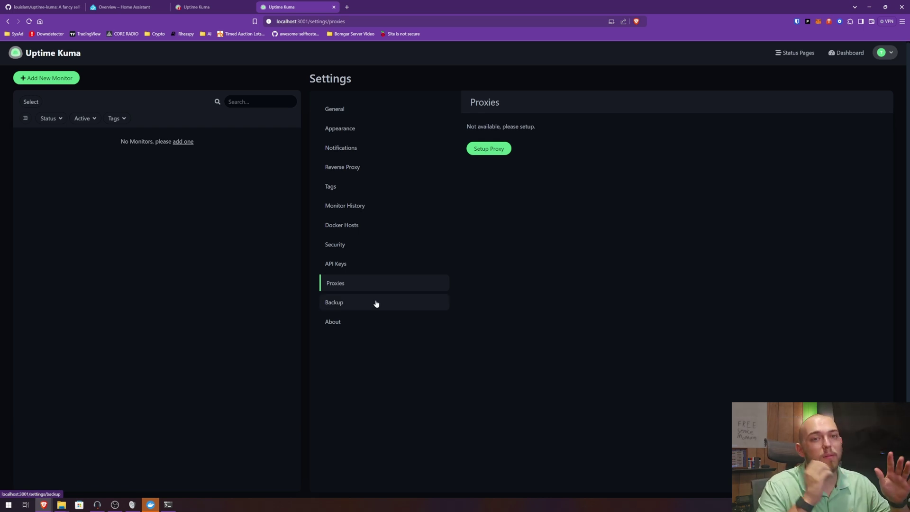
{"action": "left_click", "coordinate": [376, 303]}
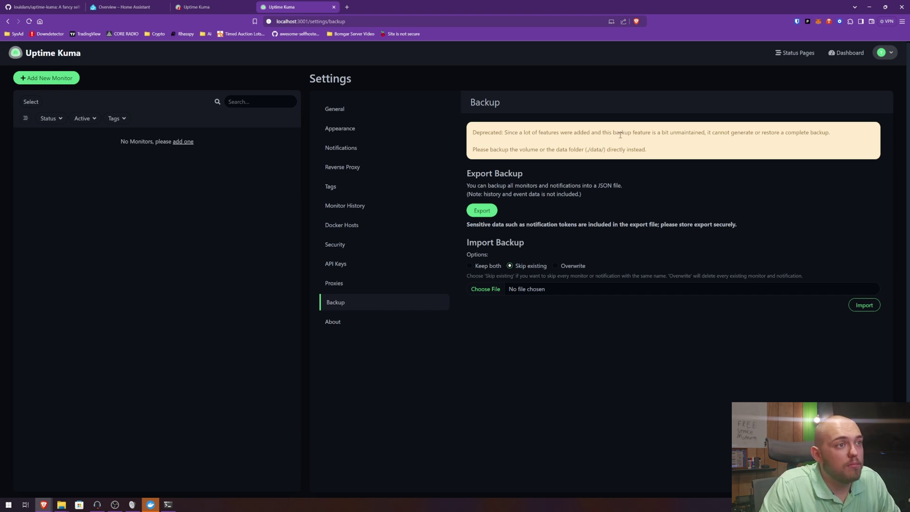
{"action": "left_click", "coordinate": [363, 324]}
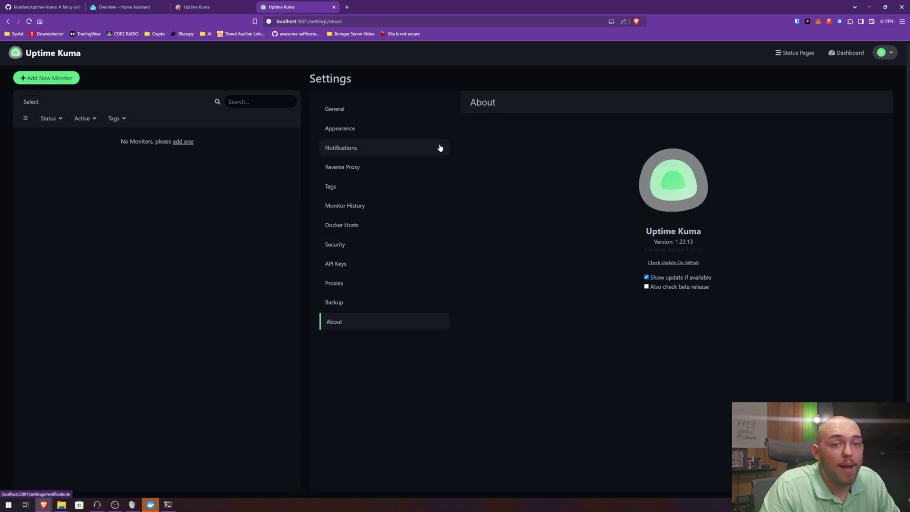
{"action": "left_click", "coordinate": [28, 80]}
Step: Browse the Monitor Type list and keep Ping as the new monitor's type
{"action": "left_click", "coordinate": [334, 132]}
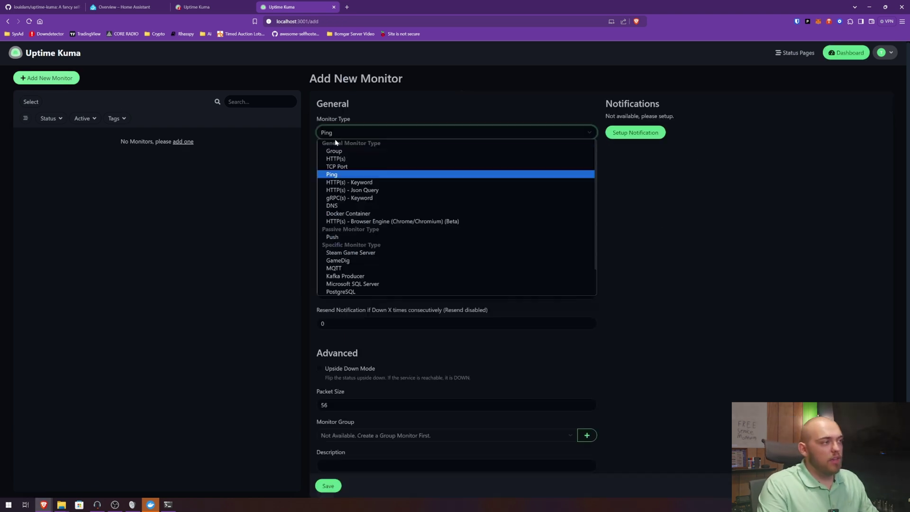
{"action": "scroll", "coordinate": [347, 169], "scroll_direction": "down", "scroll_amount": 1}
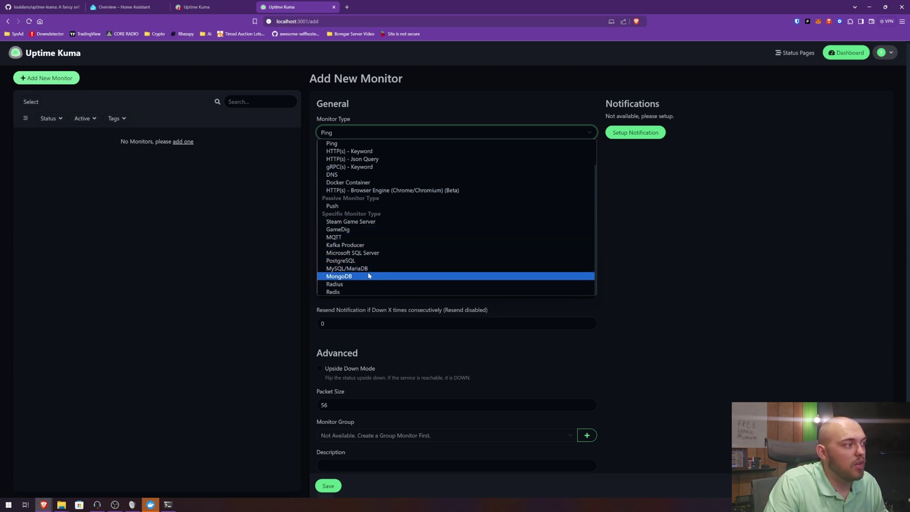
{"action": "scroll", "coordinate": [368, 270], "scroll_direction": "up", "scroll_amount": 2}
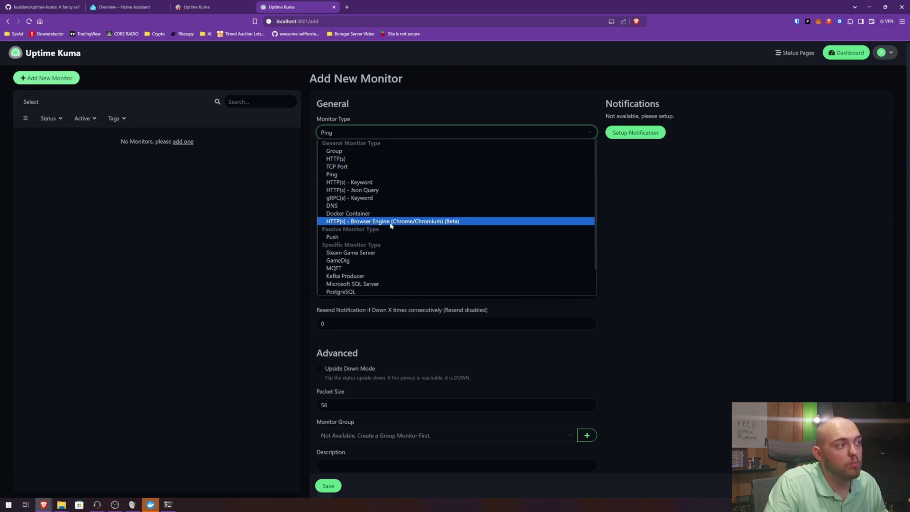
{"action": "left_click", "coordinate": [357, 176]}
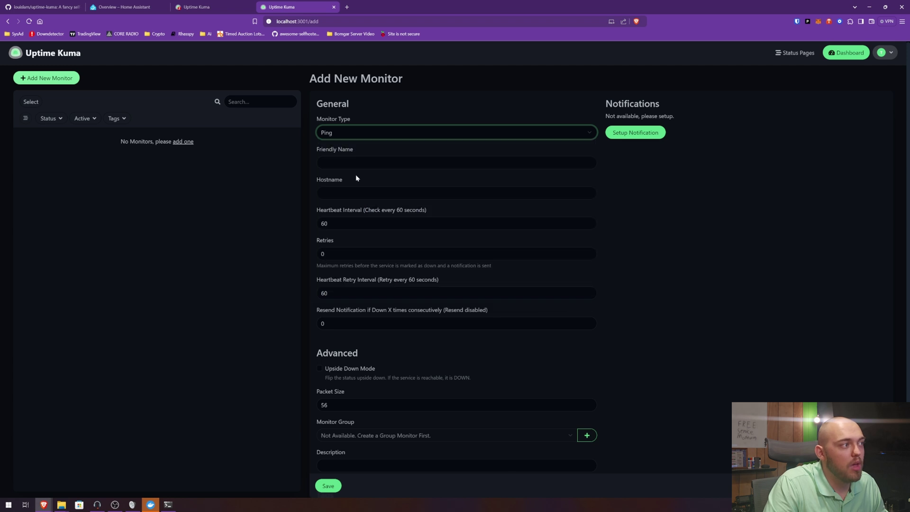
Step: Fill in Friendly Name Gateway, hostname 10.19.21.1, heartbeat interval 120 and 1 retry
{"action": "left_click", "coordinate": [354, 166]}
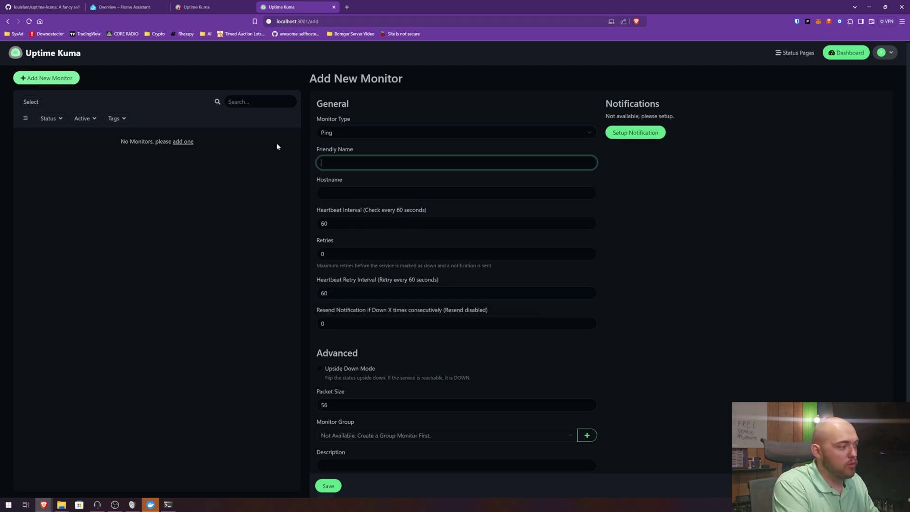
{"action": "type", "text": "Gateway"}
{"action": "key", "text": "Tab"}
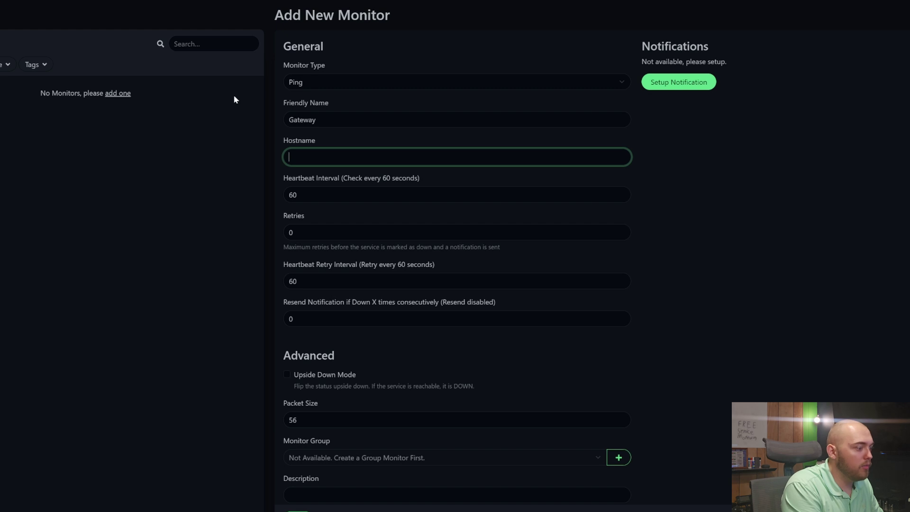
{"action": "type", "text": "10.19.21.1"}
{"action": "key", "text": "Tab"}
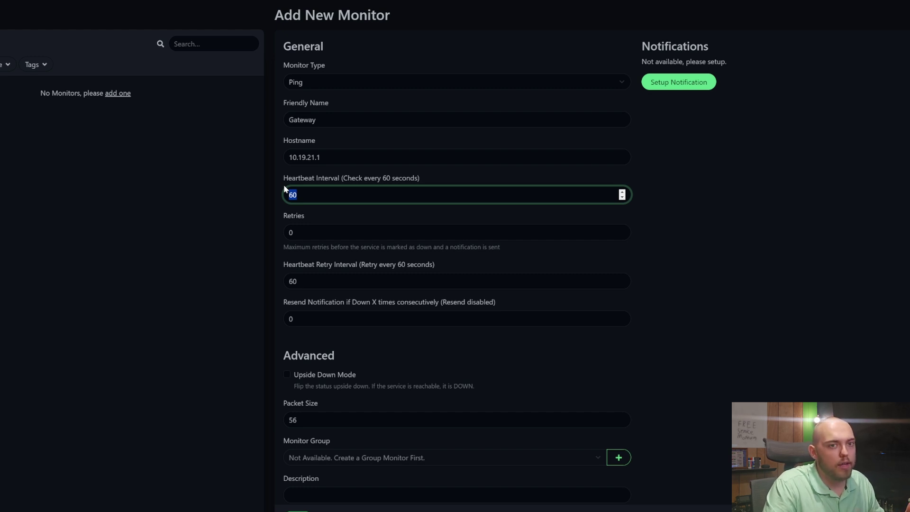
{"action": "type", "text": "120"}
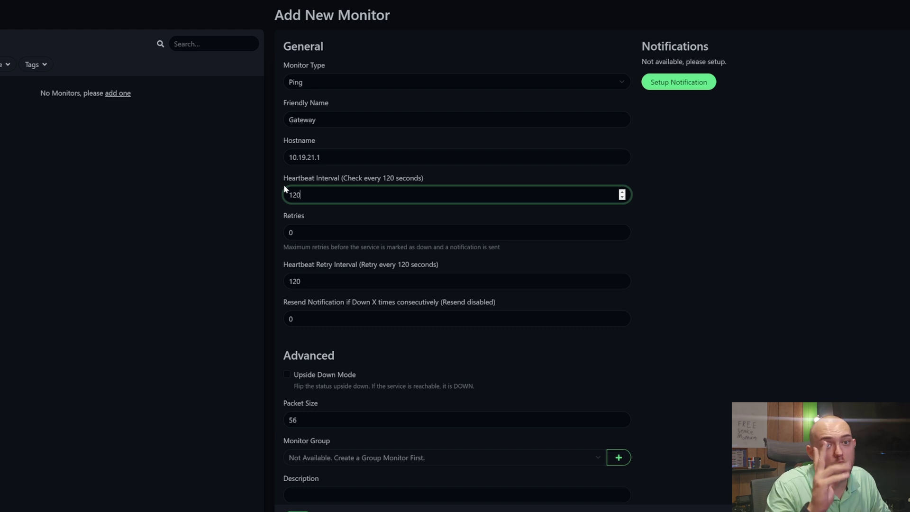
{"action": "left_click", "coordinate": [325, 226]}
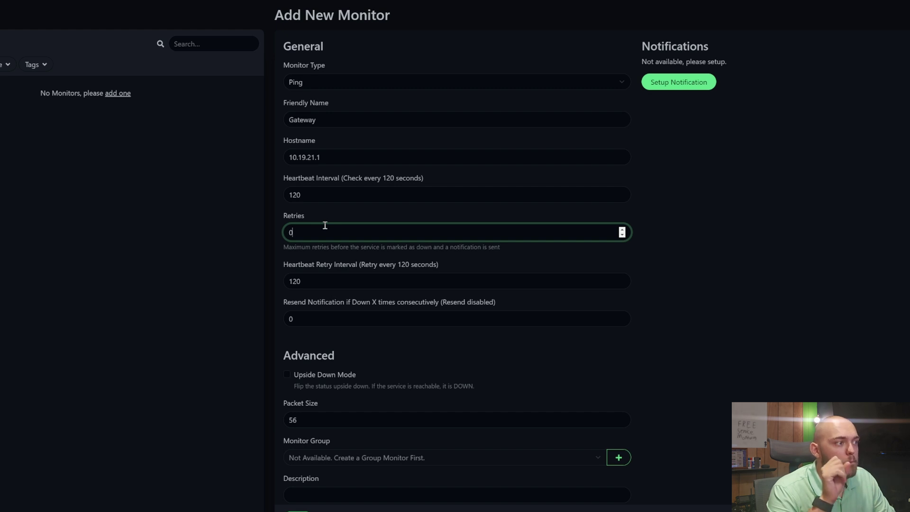
{"action": "key", "text": "BackSpace"}
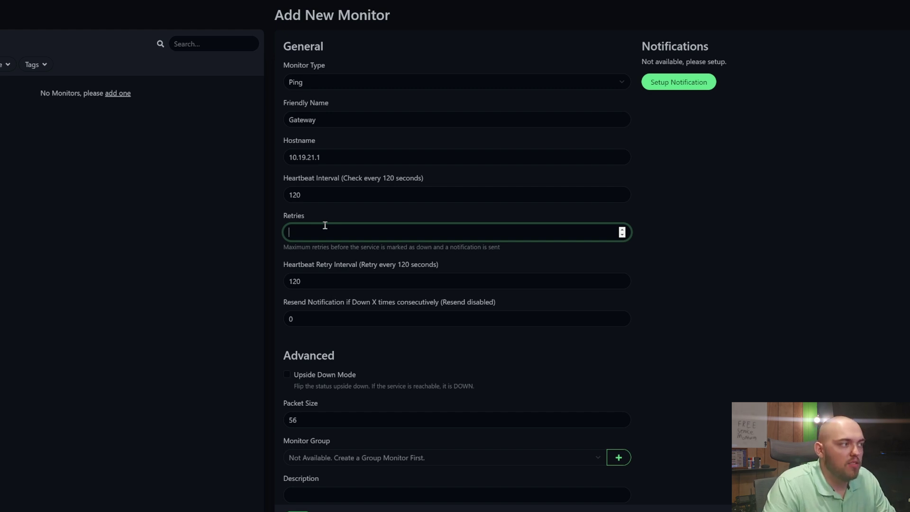
{"action": "type", "text": "1"}
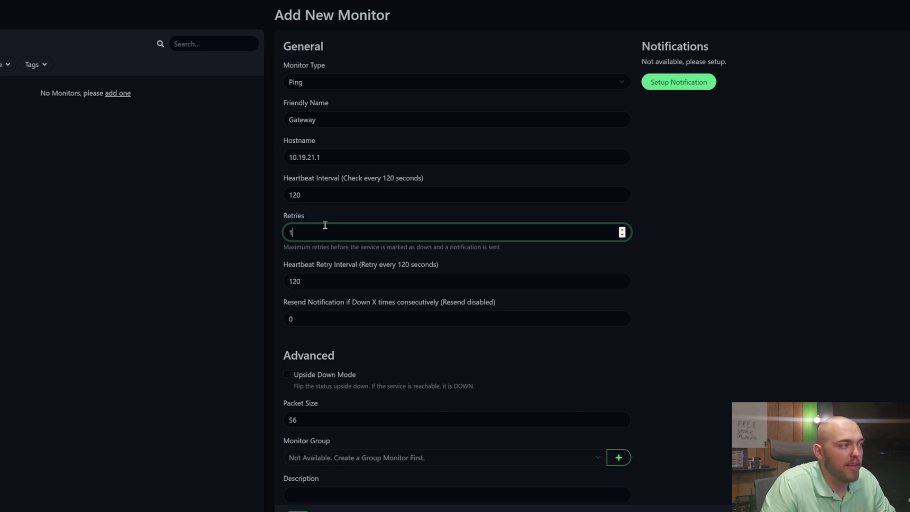
{"action": "left_click", "coordinate": [239, 216]}
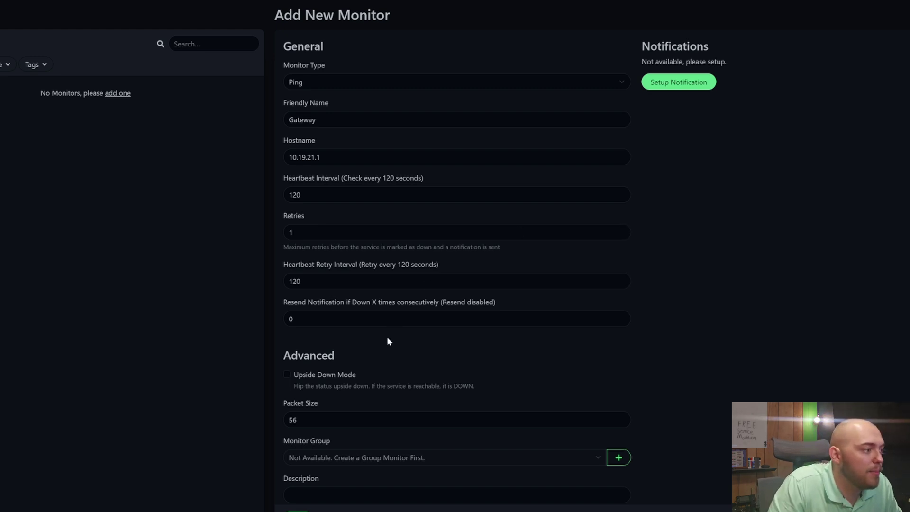
{"action": "scroll", "coordinate": [387, 341], "scroll_direction": "down", "scroll_amount": 2}
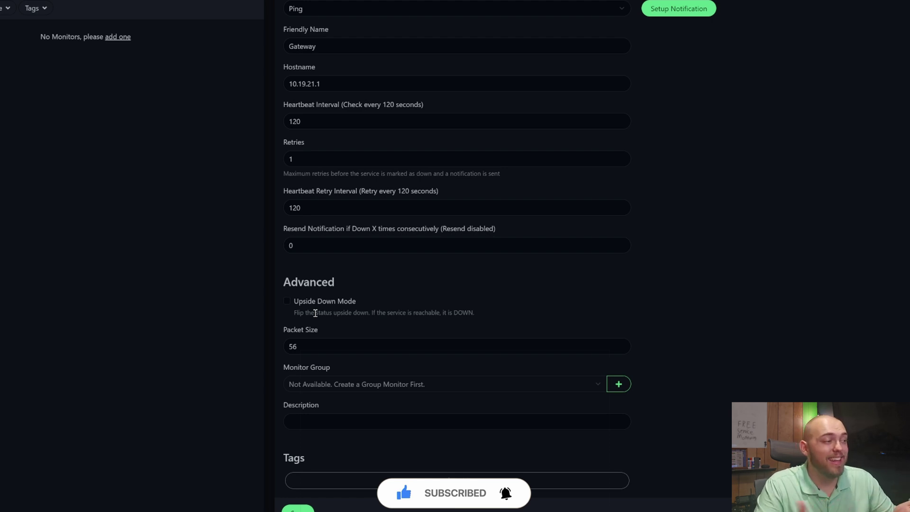
Step: Set Resend Notification to every 10 failures and save the Gateway ping monitor
{"action": "left_click", "coordinate": [329, 207]}
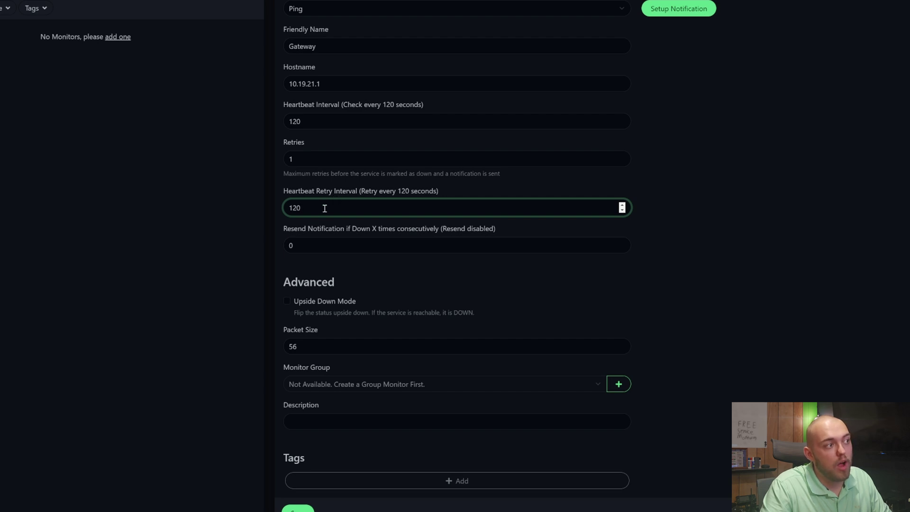
{"action": "left_click", "coordinate": [314, 245]}
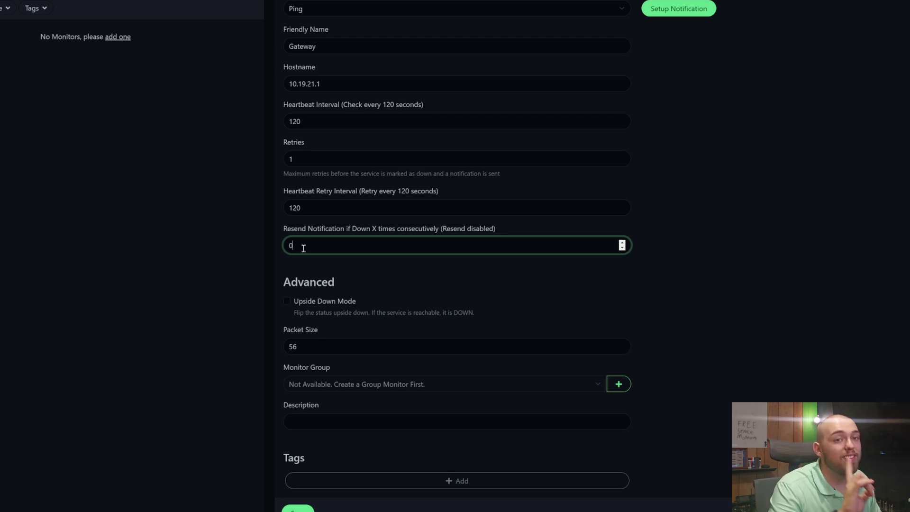
{"action": "type", "text": "1"}
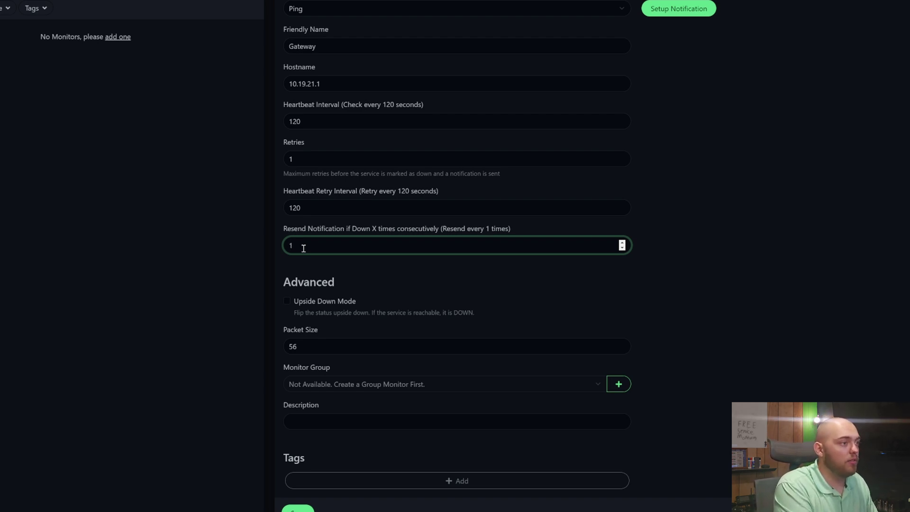
{"action": "key", "text": "BackSpace"}
{"action": "type", "text": "10"}
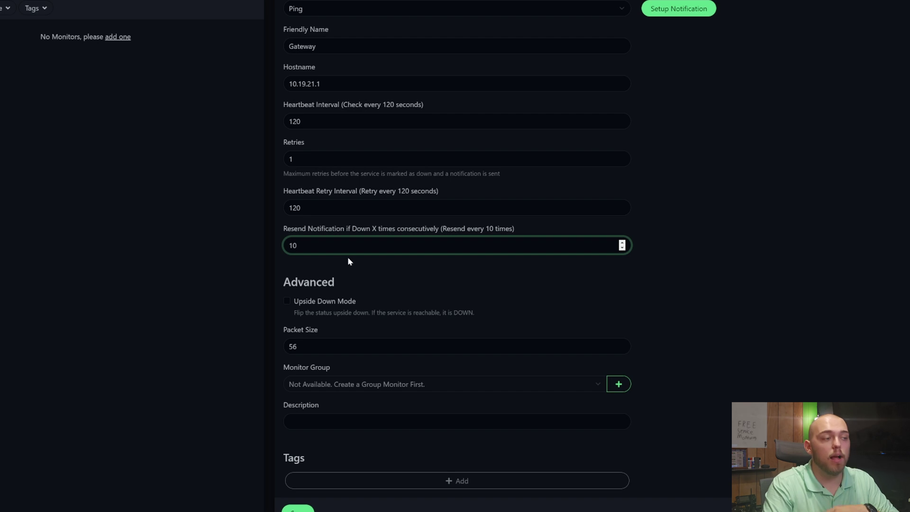
{"action": "left_click", "coordinate": [374, 427]}
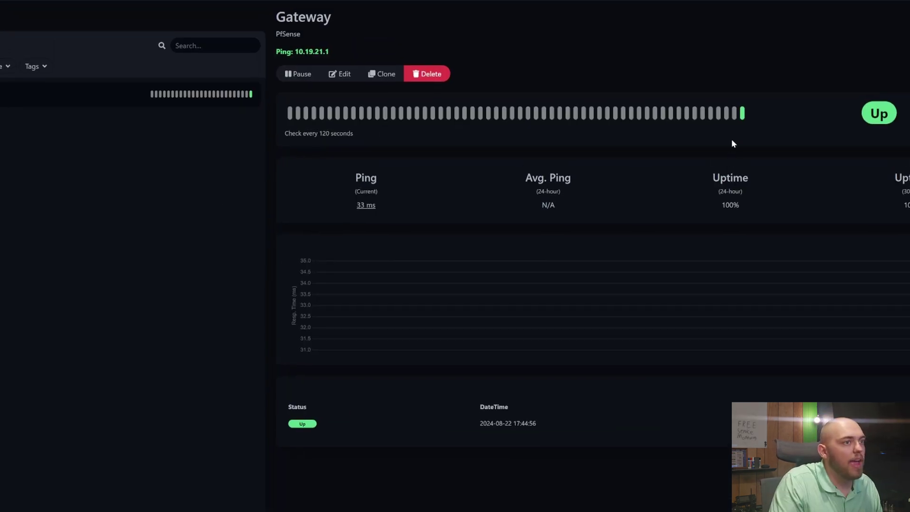
{"action": "left_click", "coordinate": [36, 21]}
Step: Make a TCP Port monitor named Plex for host 10.0.1.105, port 32400
{"action": "left_click", "coordinate": [314, 87]}
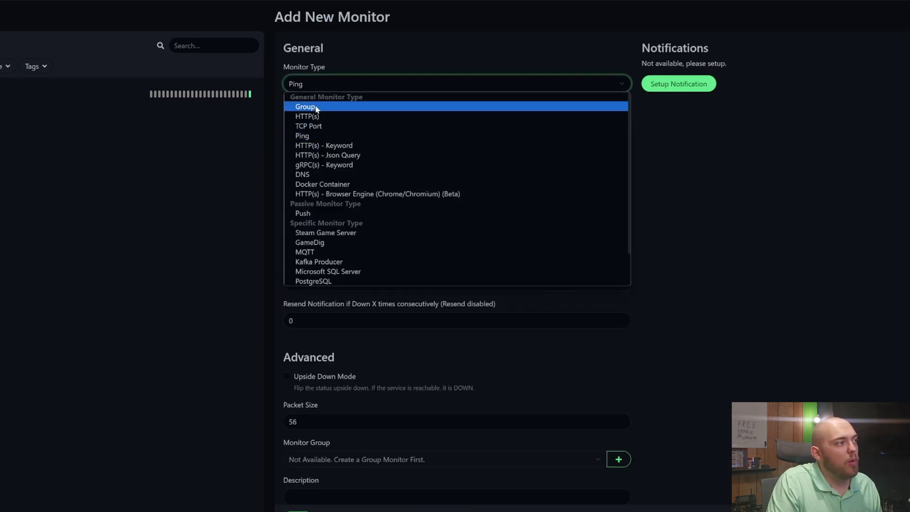
{"action": "left_click", "coordinate": [315, 126]}
{"action": "left_click", "coordinate": [318, 119]}
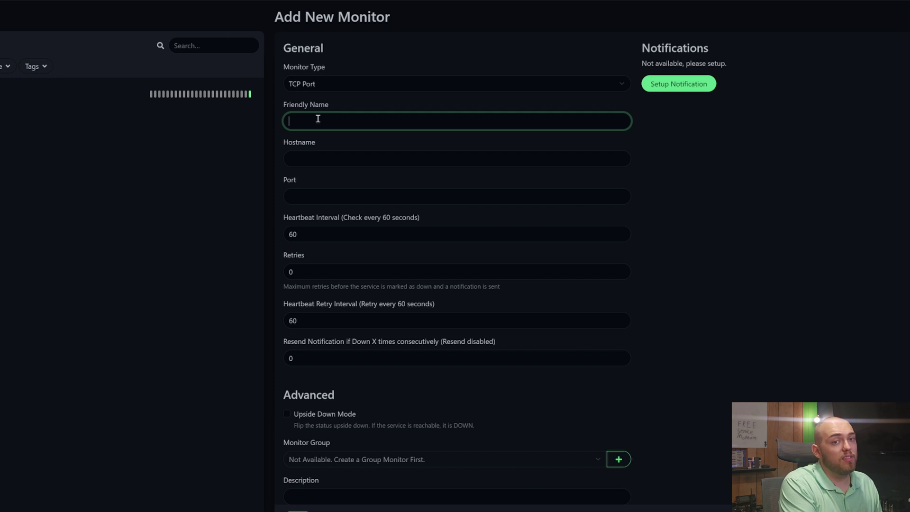
{"action": "type", "text": "Plex"}
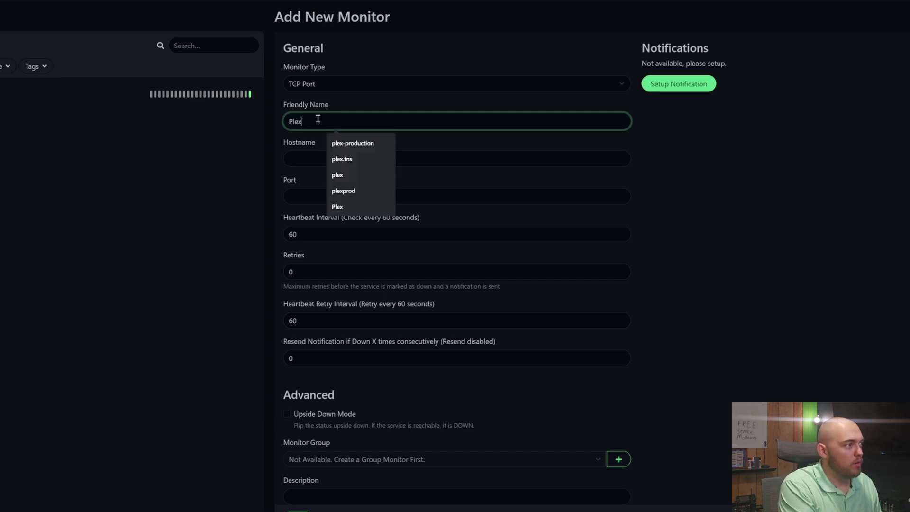
{"action": "key", "text": "Tab"}
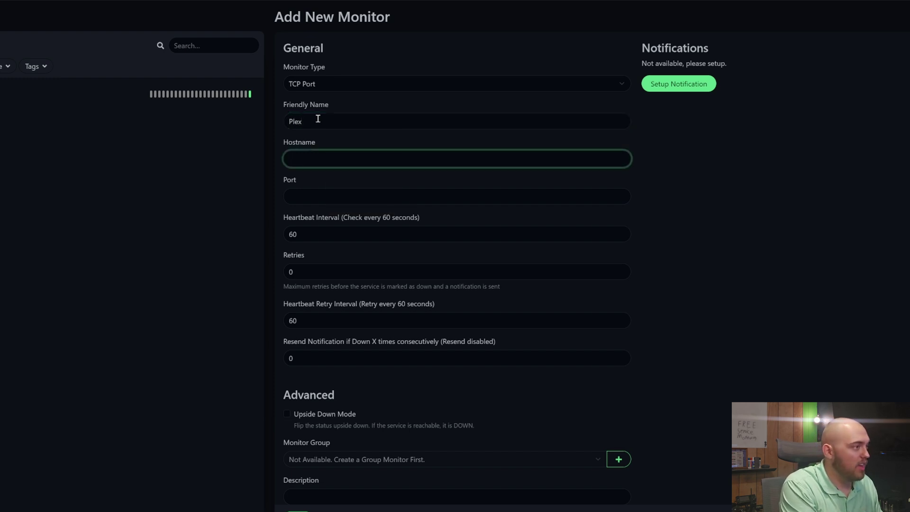
{"action": "type", "text": "10.0.1.5"}
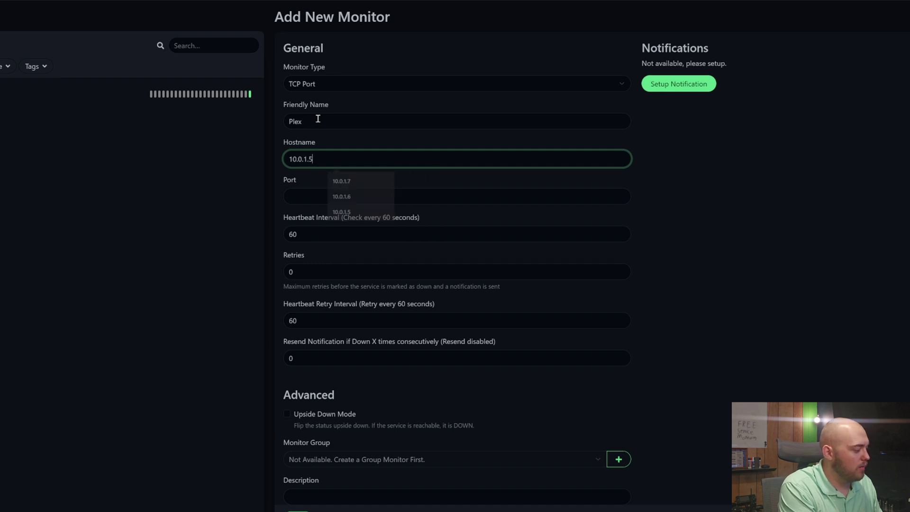
{"action": "key", "text": "BackSpace"}
{"action": "type", "text": "105"}
{"action": "left_click", "coordinate": [493, 201]}
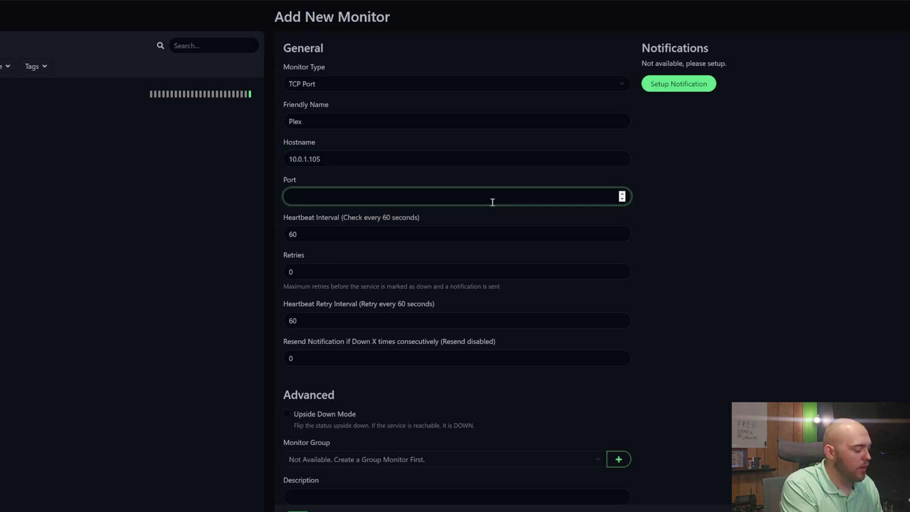
{"action": "type", "text": "32400"}
Step: Set heartbeat interval 300, 1 retry, resend every 5, and save the Plex monitor
{"action": "key", "text": "Tab"}
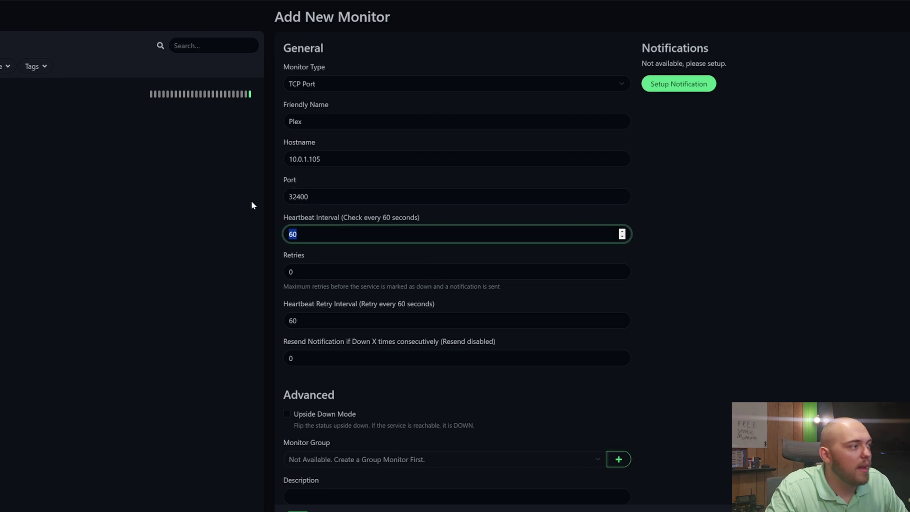
{"action": "key", "text": "BackSpace"}
{"action": "type", "text": "300"}
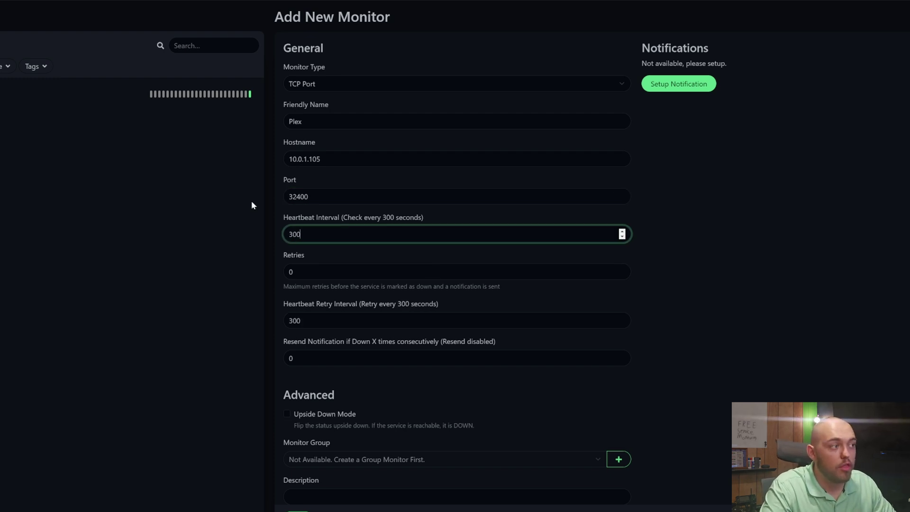
{"action": "left_click", "coordinate": [297, 267]}
{"action": "key", "text": "BackSpace"}
{"action": "type", "text": "1"}
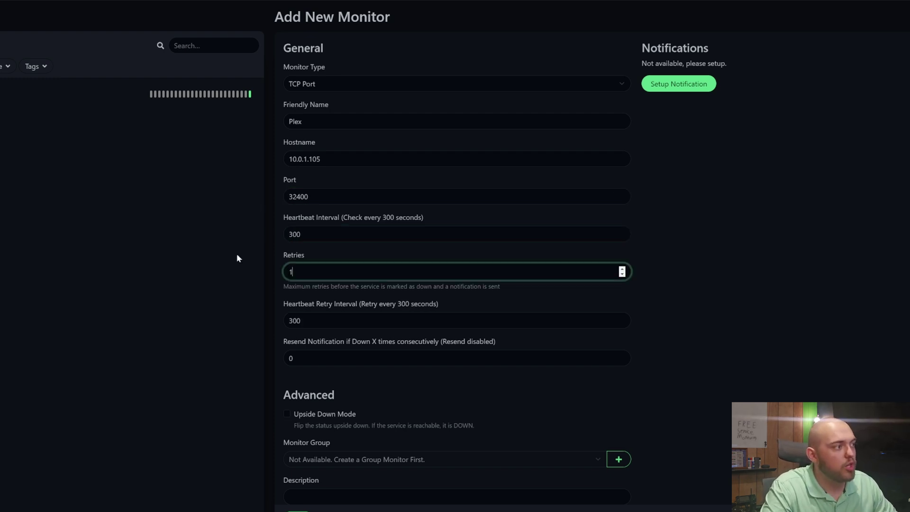
{"action": "left_click", "coordinate": [349, 356]}
{"action": "key", "text": "BackSpace"}
{"action": "type", "text": "5"}
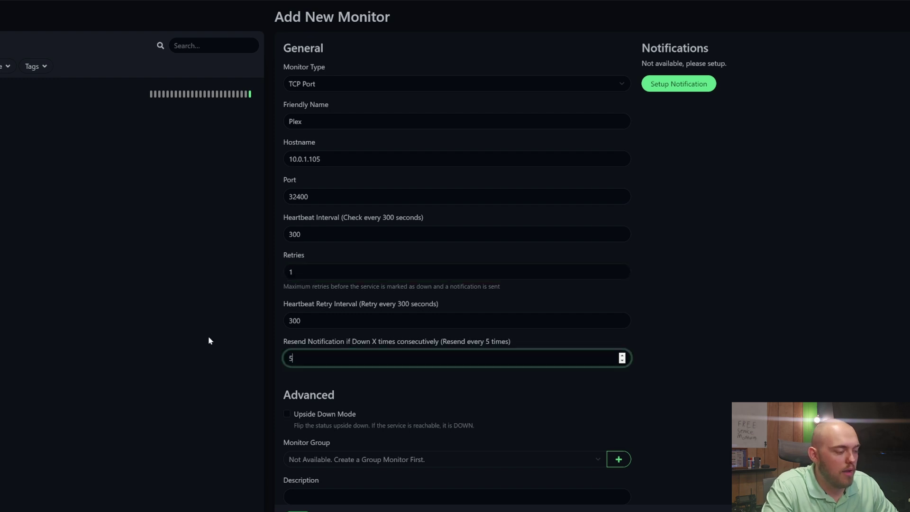
{"action": "key", "text": "Return"}
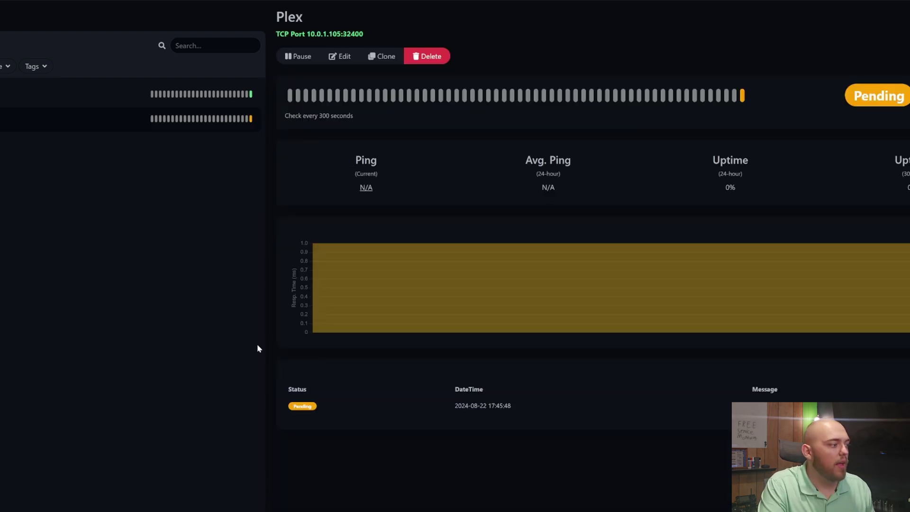
Step: Correct the Plex hostname to 10.0.1.5 and save, then pause and resume monitoring
{"action": "key", "text": "BackSpace"}
{"action": "key", "text": "BackSpace"}
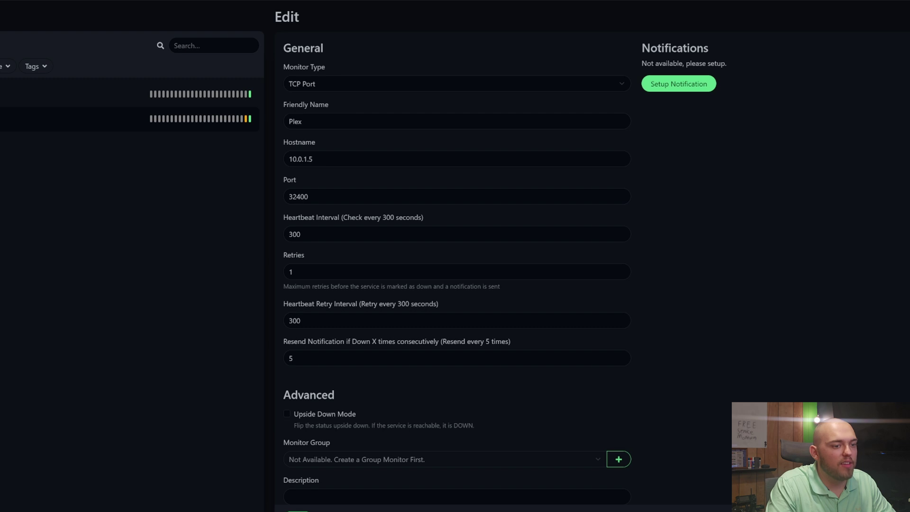
{"action": "left_click", "coordinate": [211, 124]}
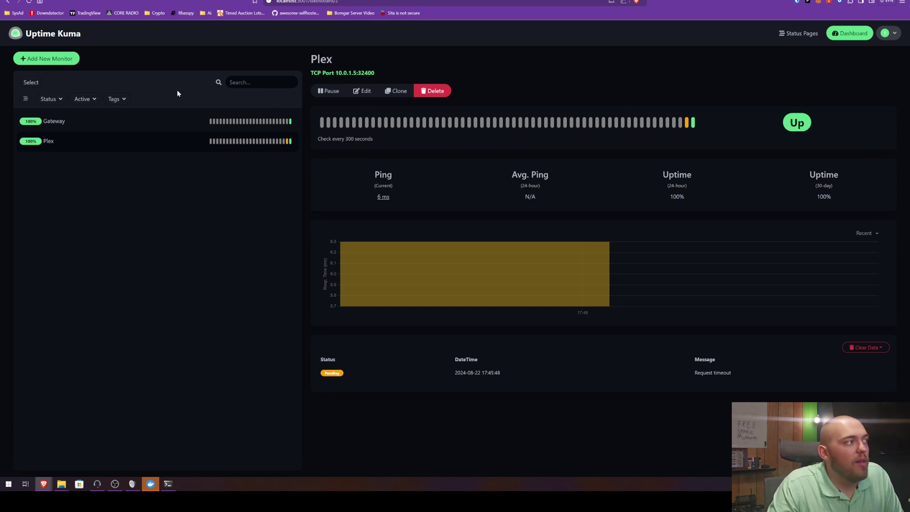
{"action": "left_click", "coordinate": [331, 90]}
{"action": "left_click", "coordinate": [496, 85]}
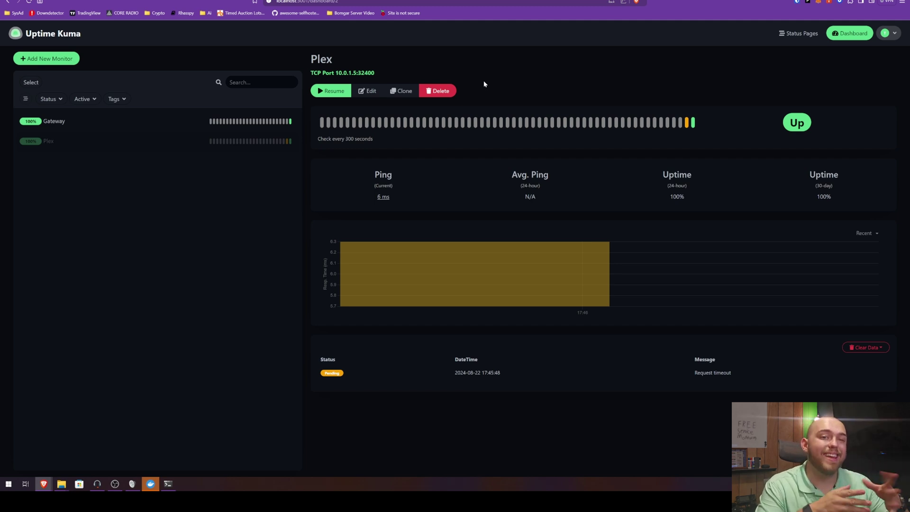
{"action": "left_click", "coordinate": [330, 90]}
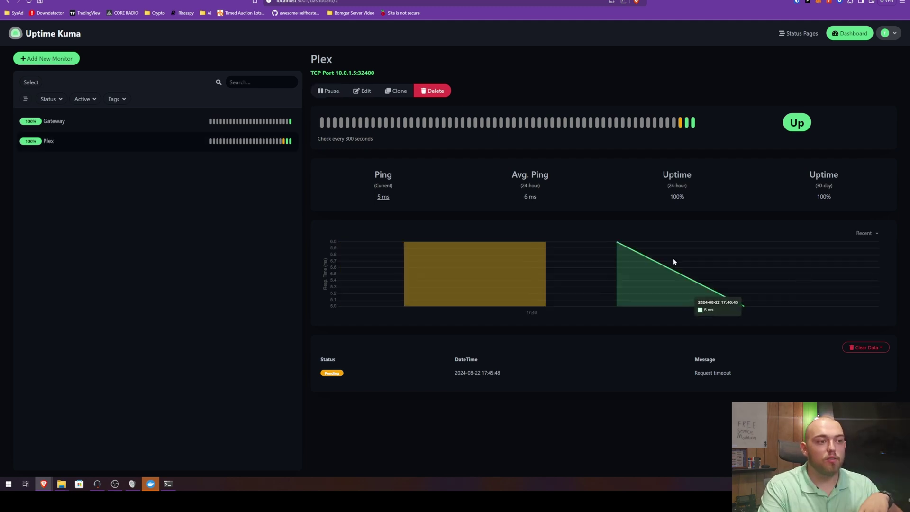